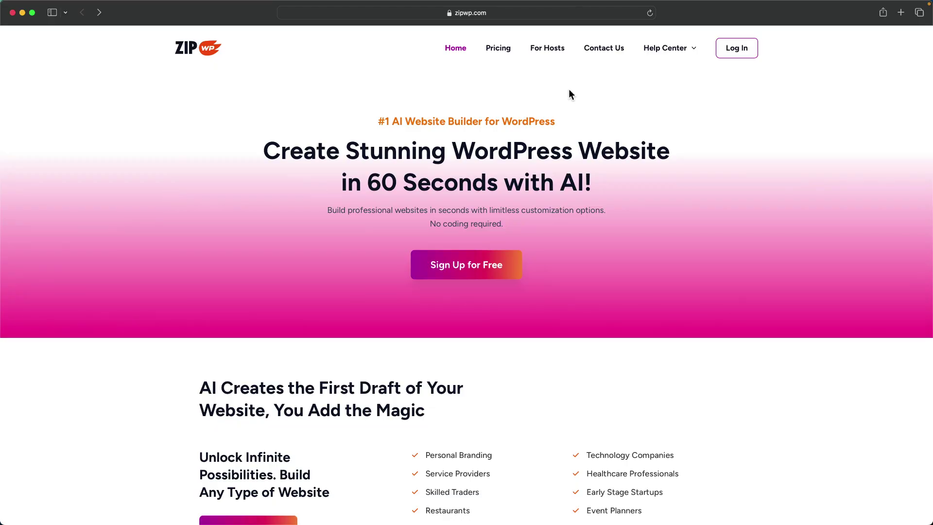
# Log in to ZipWP to reach the account dashboard showing 19 of 20 sites used.
pyautogui.click(737, 48)
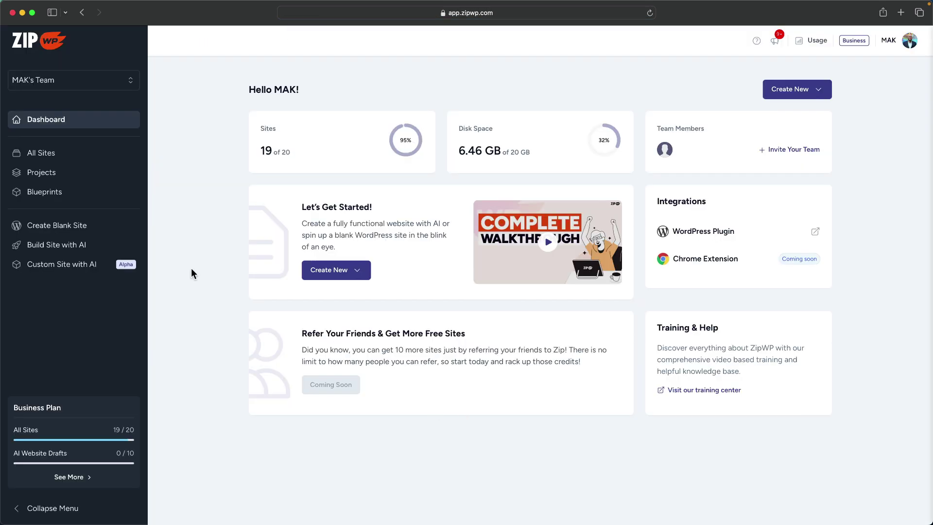
# Start an AI-built site named Mak Website, set its type to Restaurant, and continue.
pyautogui.click(68, 251)
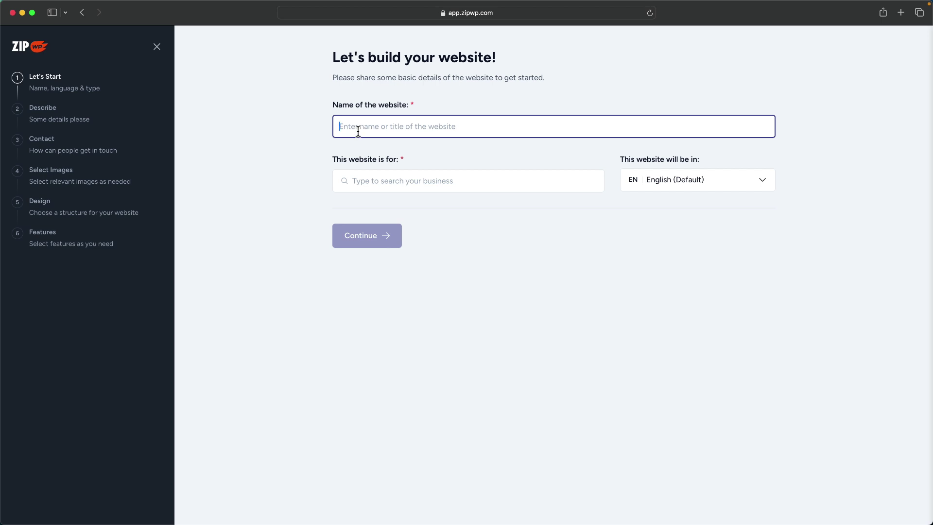
pyautogui.write('Mak Website')
pyautogui.click(359, 181)
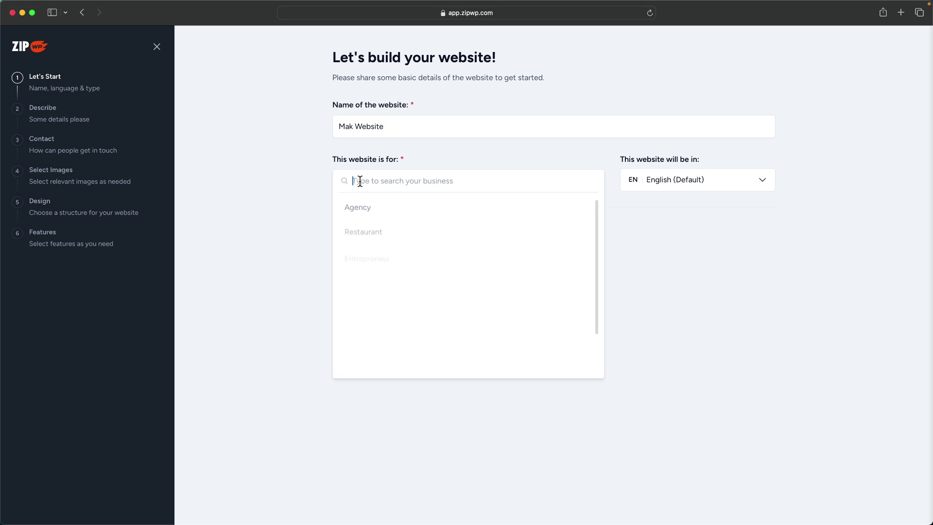
pyautogui.click(397, 234)
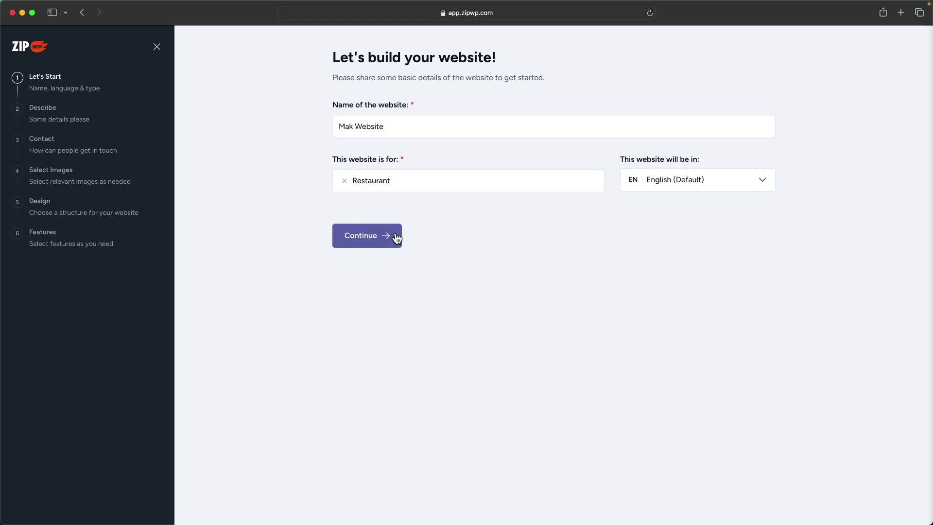
pyautogui.click(348, 235)
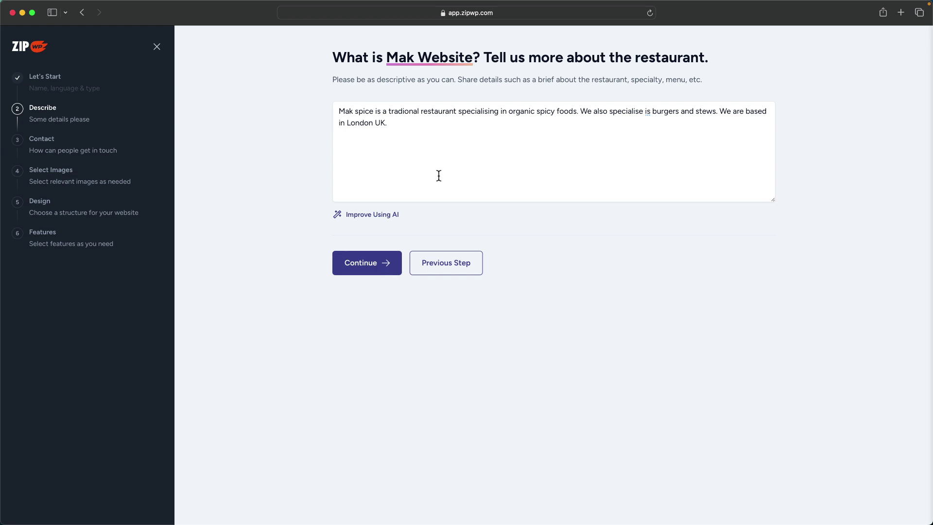
# Have AI rewrite the Mak Spice London restaurant description into a fuller version.
pyautogui.click(361, 215)
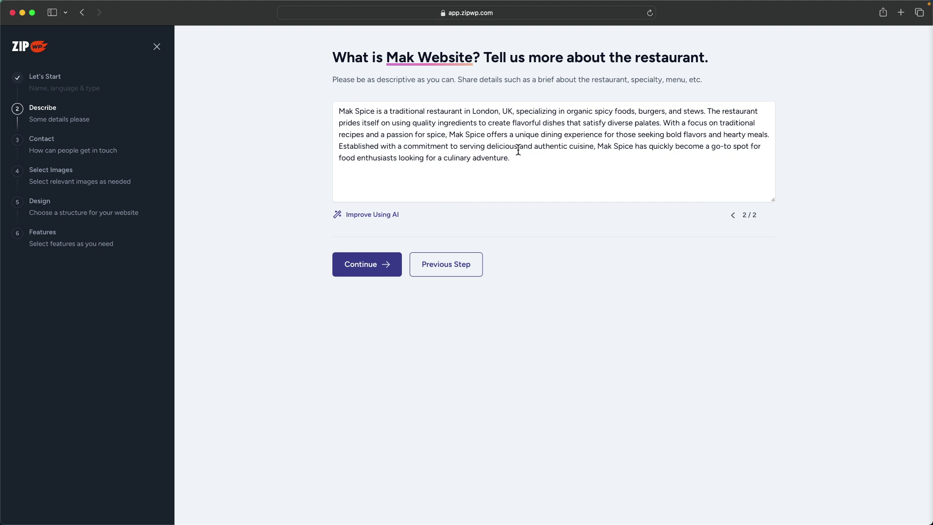
# Pass the Contact step with email, phone and address left blank.
pyautogui.click(369, 266)
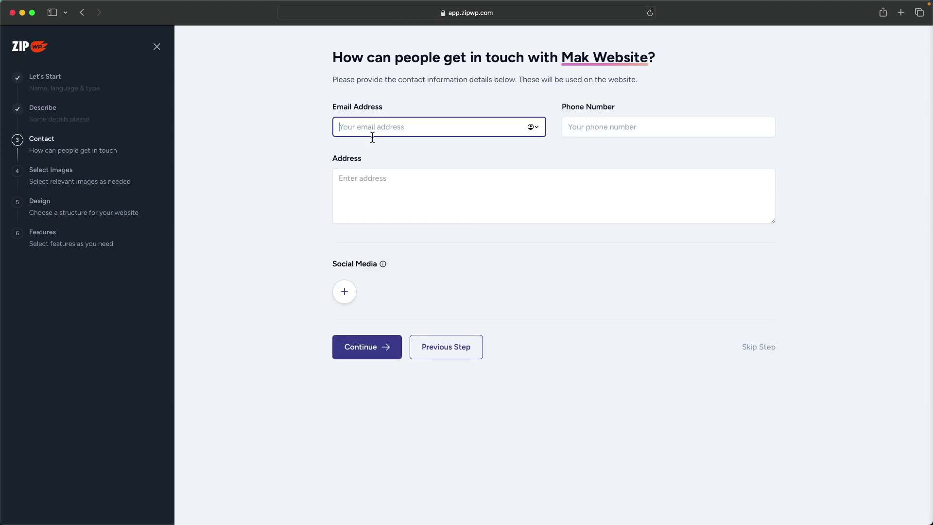
pyautogui.click(375, 127)
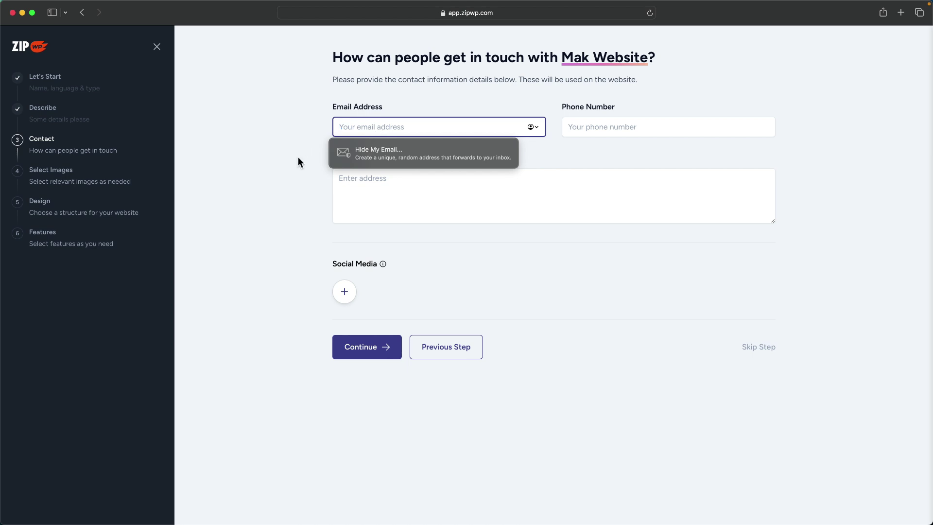
pyautogui.click(319, 155)
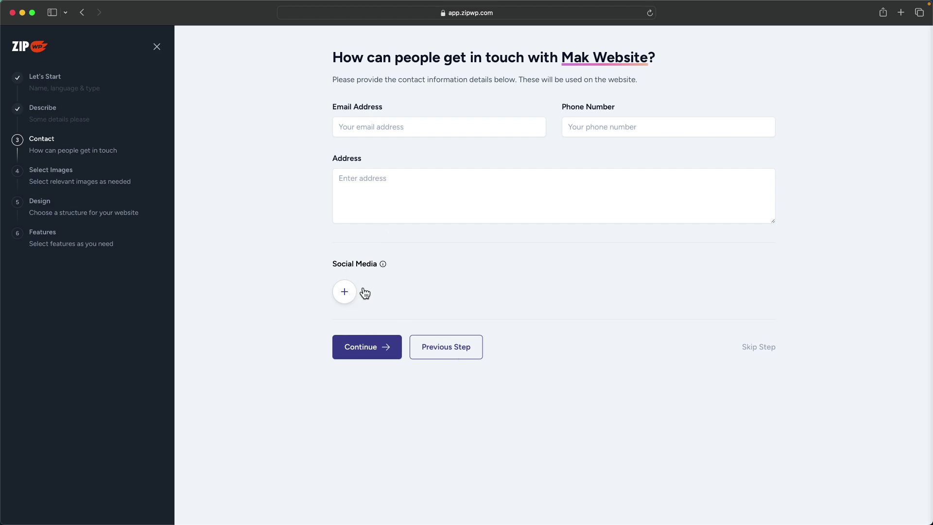
pyautogui.press('Tab')
pyautogui.click(375, 346)
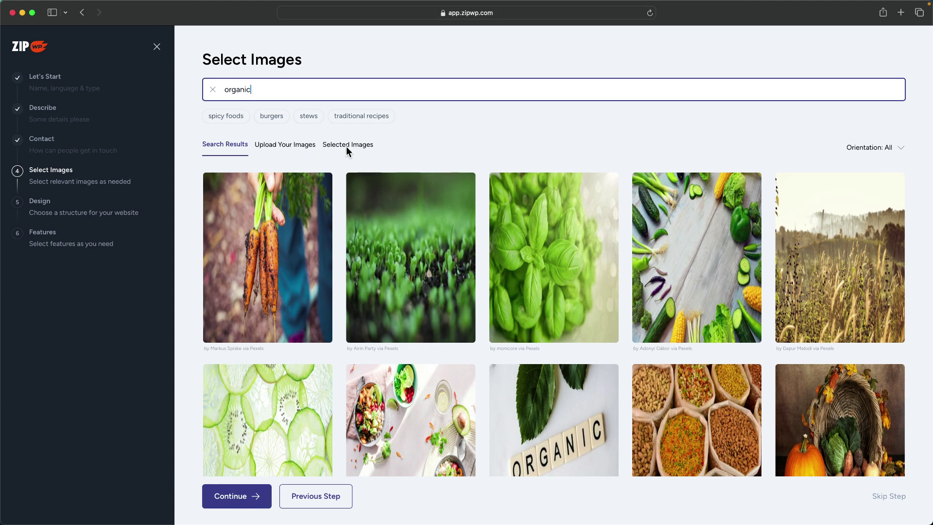
# Search spicy foods images and select the roast chicken, curry and fried chicken photos.
pyautogui.click(235, 115)
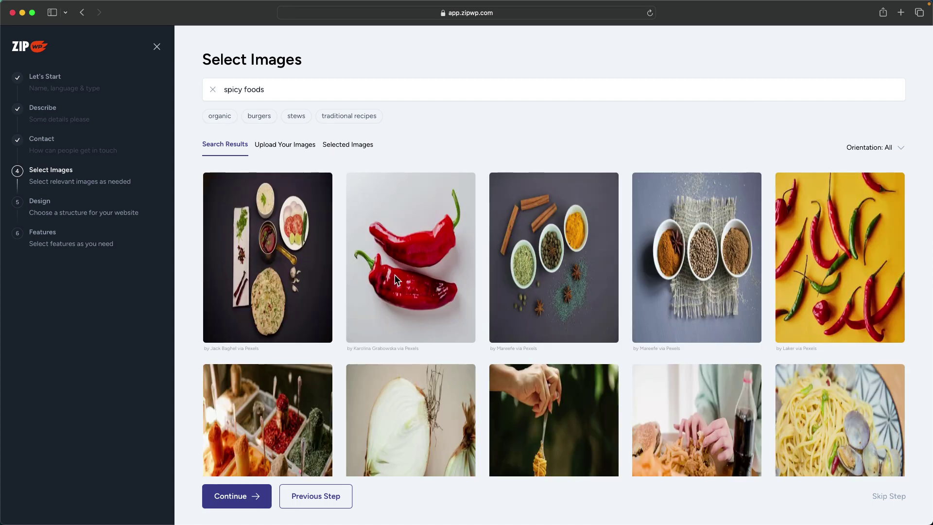
pyautogui.scroll(-5, 396, 280)
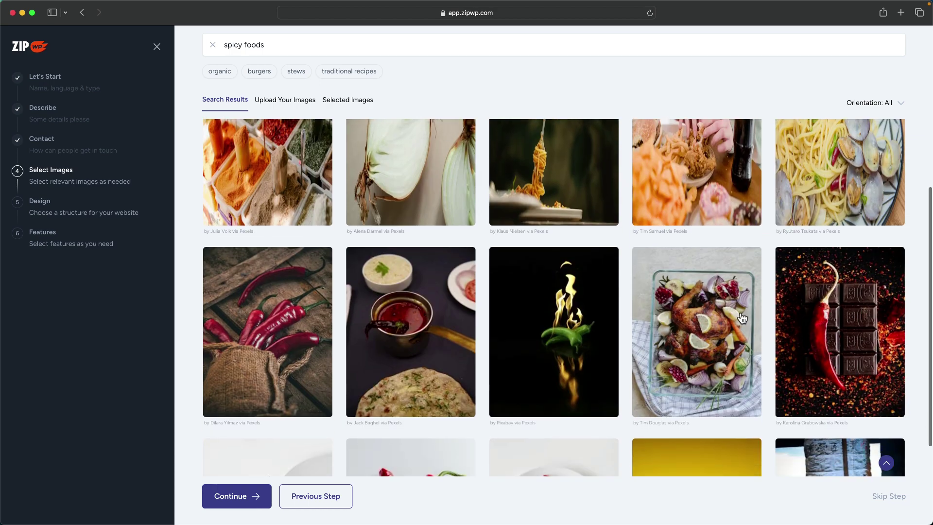
pyautogui.click(743, 317)
pyautogui.scroll(-3, 574, 309)
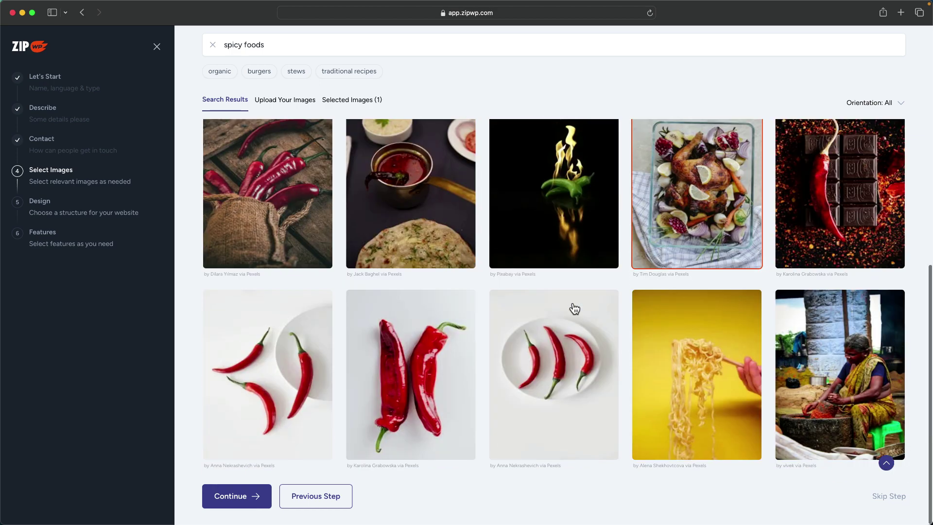
pyautogui.click(443, 232)
pyautogui.scroll(-5, 611, 331)
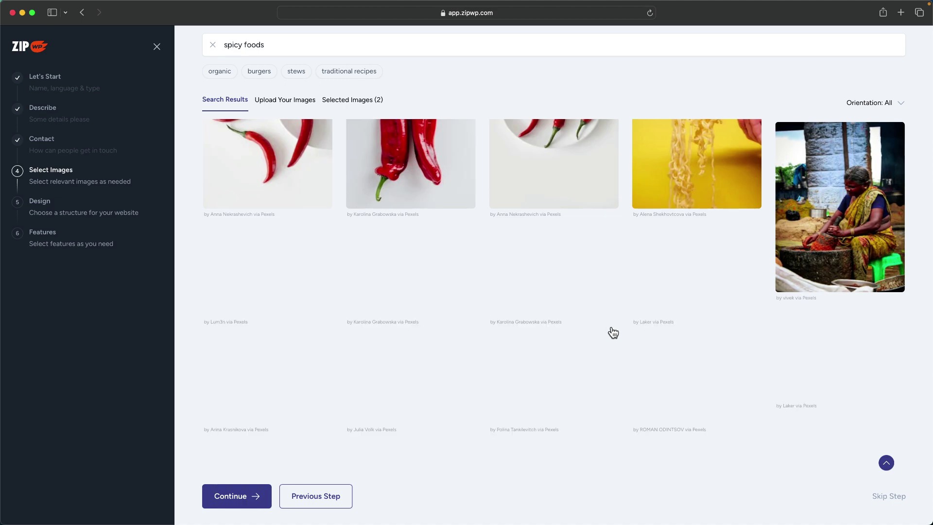
pyautogui.scroll(-10, 482, 294)
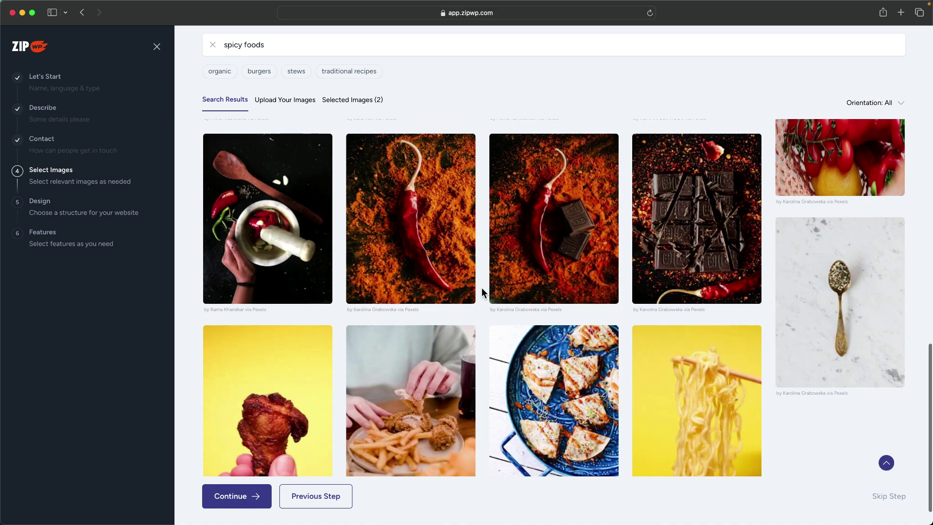
pyautogui.scroll(-3, 482, 291)
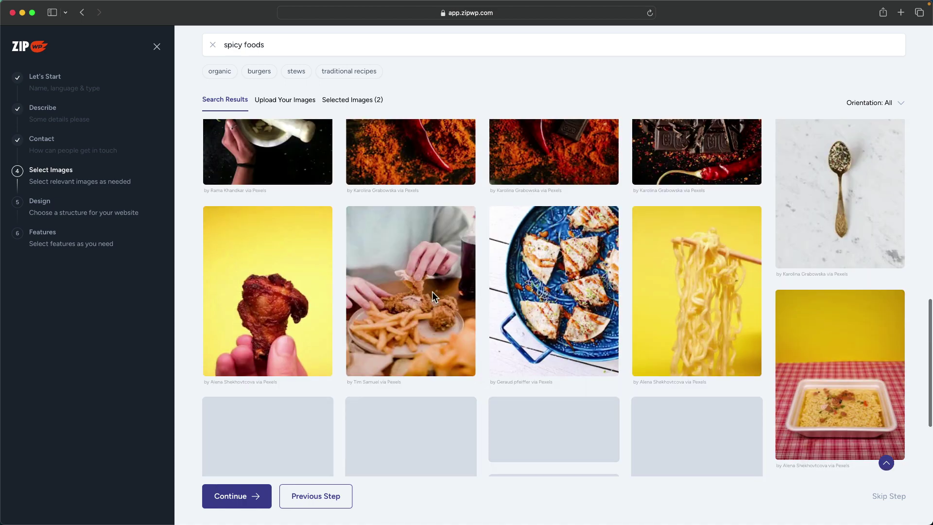
pyautogui.click(432, 293)
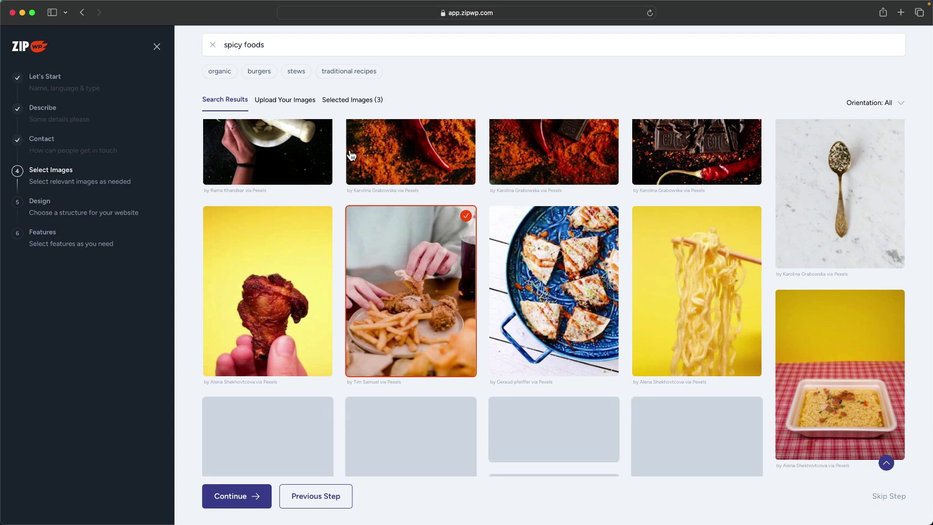
# Add the tall burger and burger-with-fries photos, search stews, and confirm the images.
pyautogui.click(265, 73)
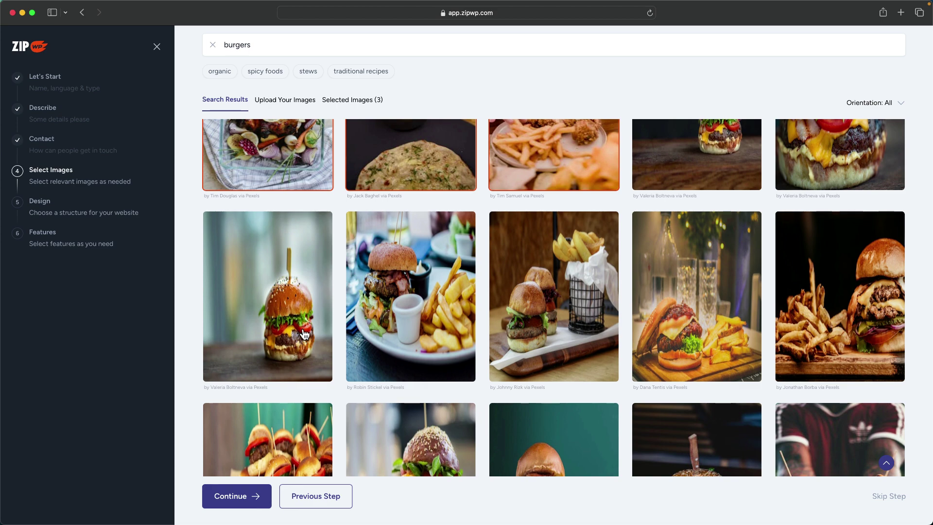
pyautogui.click(302, 325)
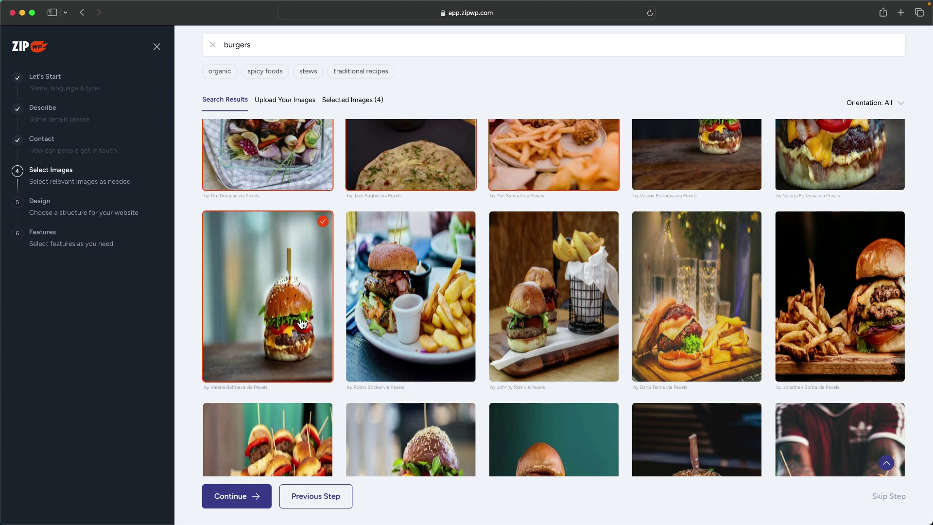
pyautogui.scroll(3, 407, 324)
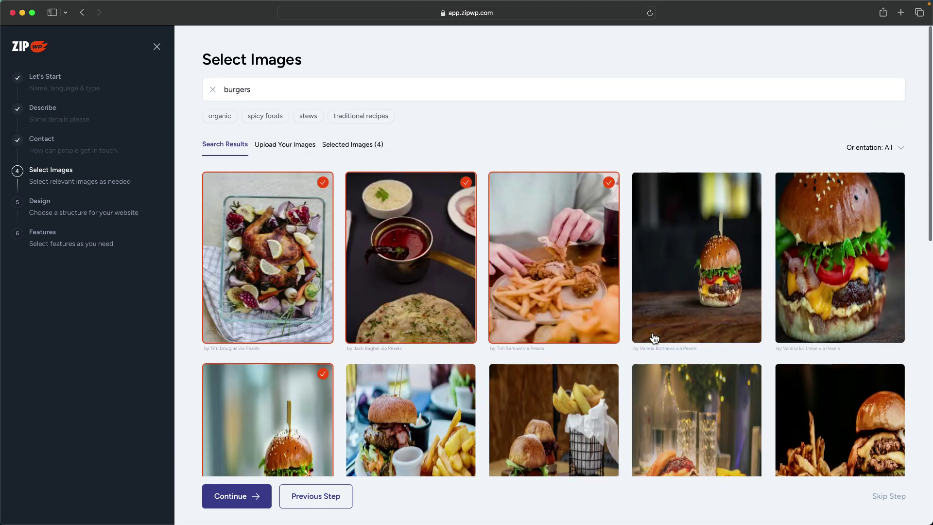
pyautogui.scroll(-5, 850, 340)
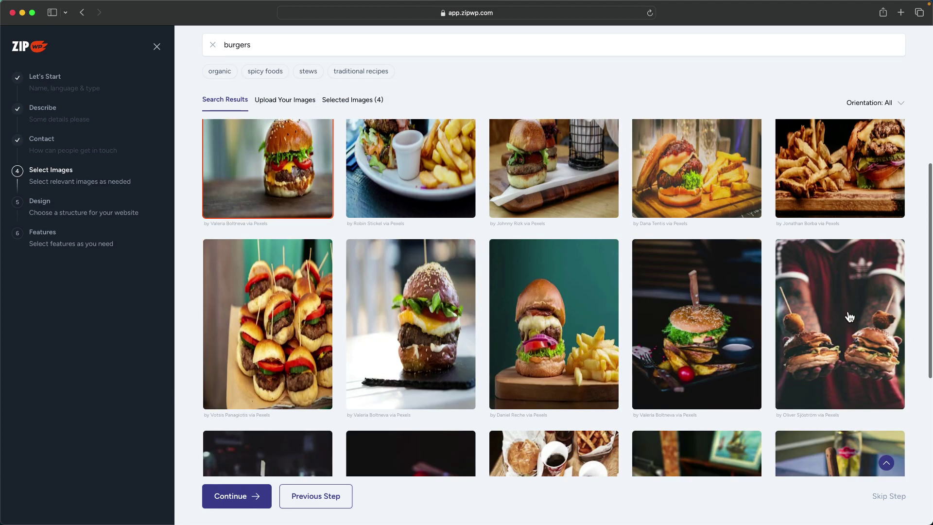
pyautogui.click(821, 157)
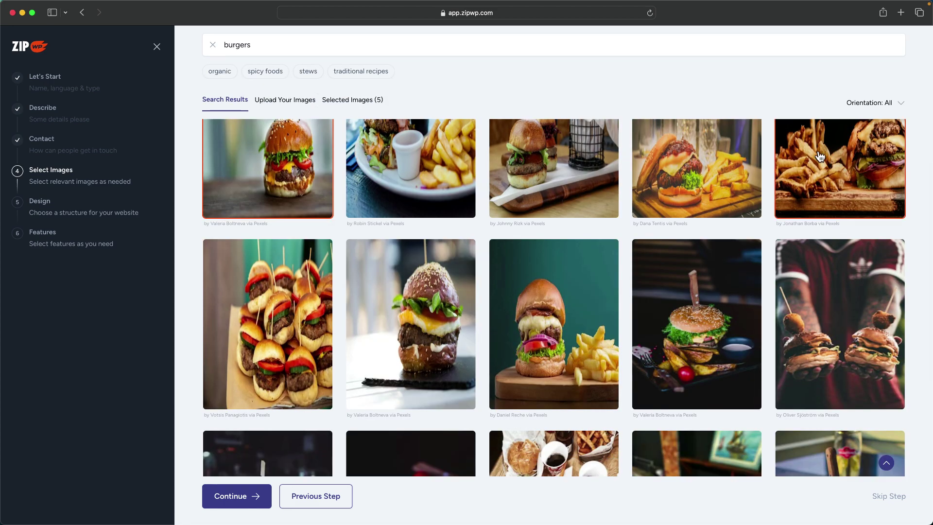
pyautogui.click(312, 72)
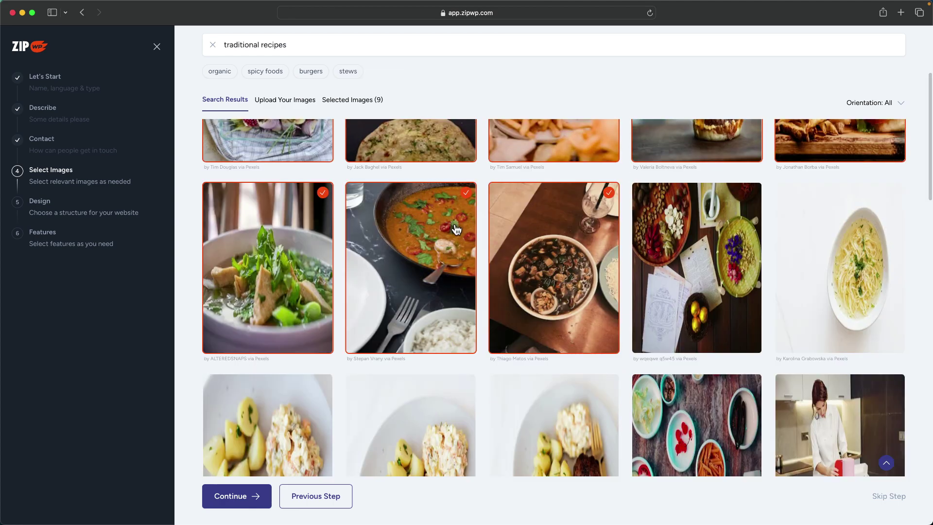
pyautogui.scroll(-1, 457, 229)
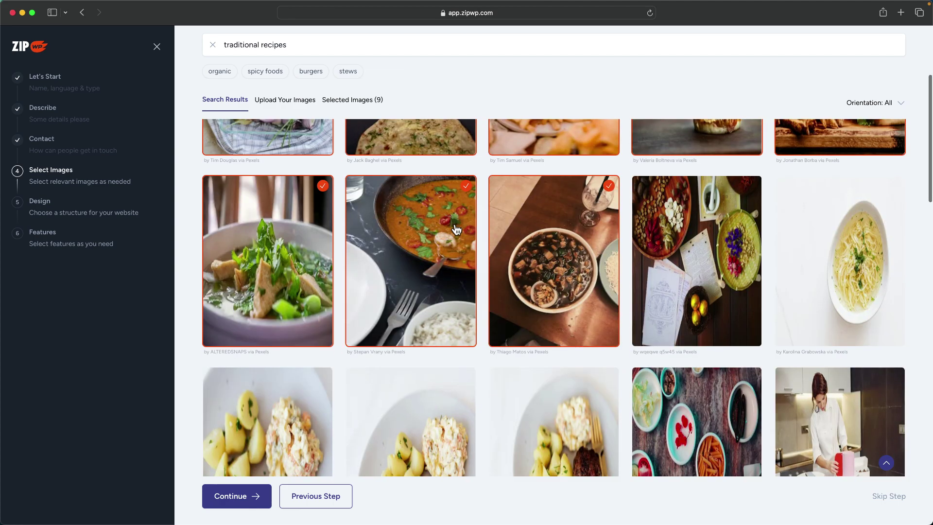
pyautogui.click(234, 504)
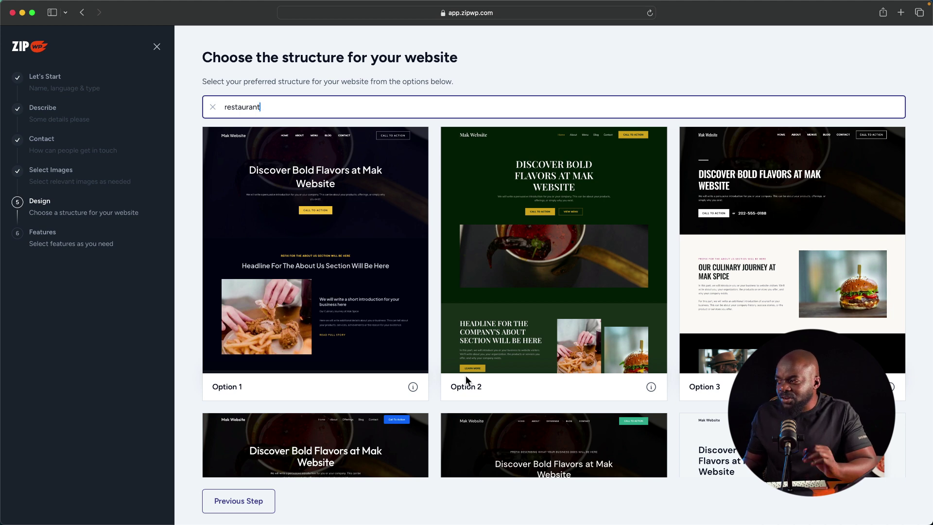
# Scroll through the generated restaurant layouts headlined Flavorful Organic Dining at Mak Spice.
pyautogui.moveTo(554, 298)
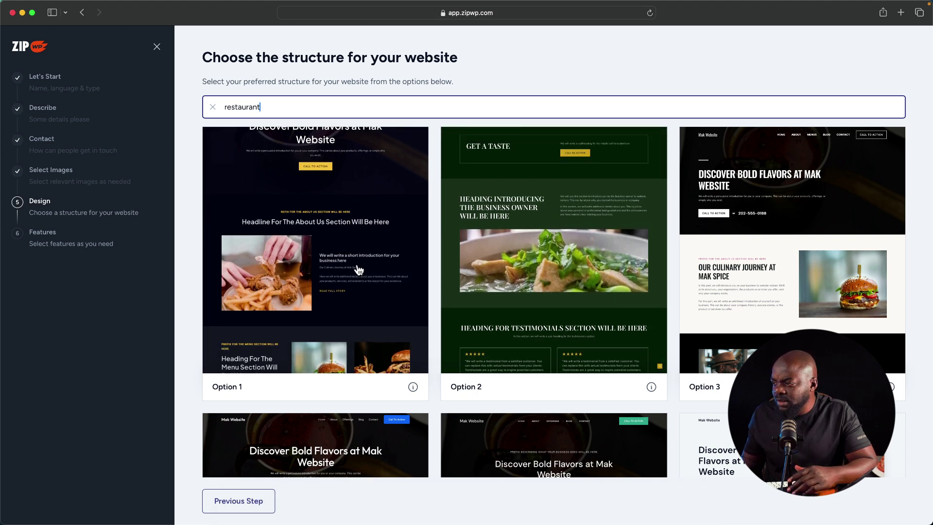
pyautogui.scroll(-1, 358, 270)
pyautogui.scroll(-5, 358, 270)
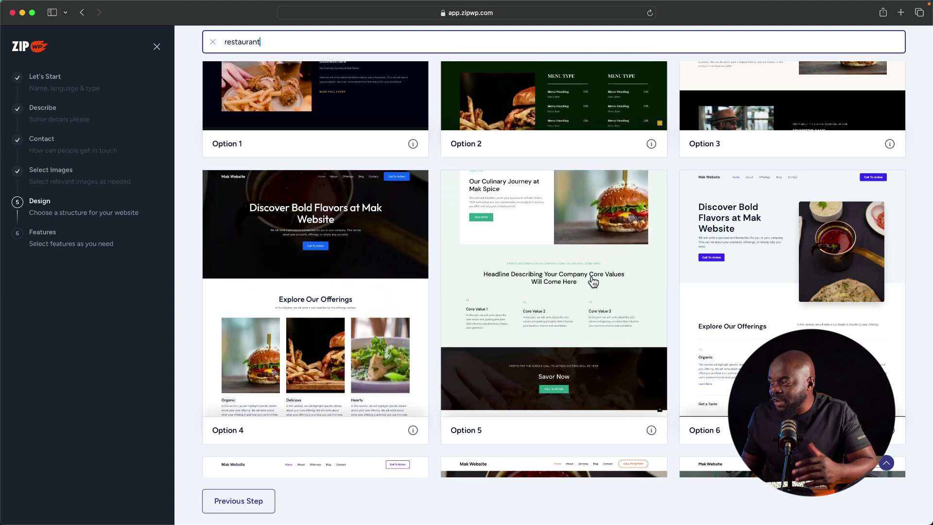
pyautogui.scroll(-5, 594, 286)
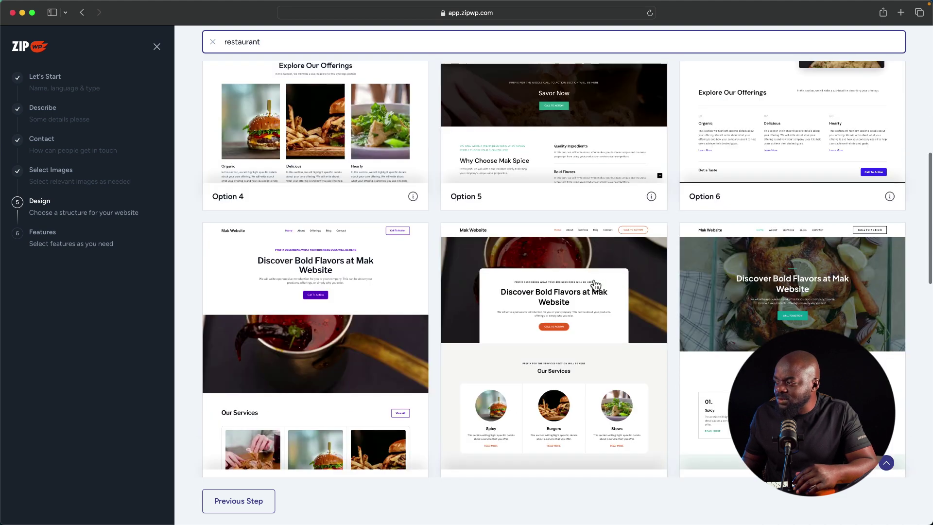
pyautogui.scroll(-1, 594, 283)
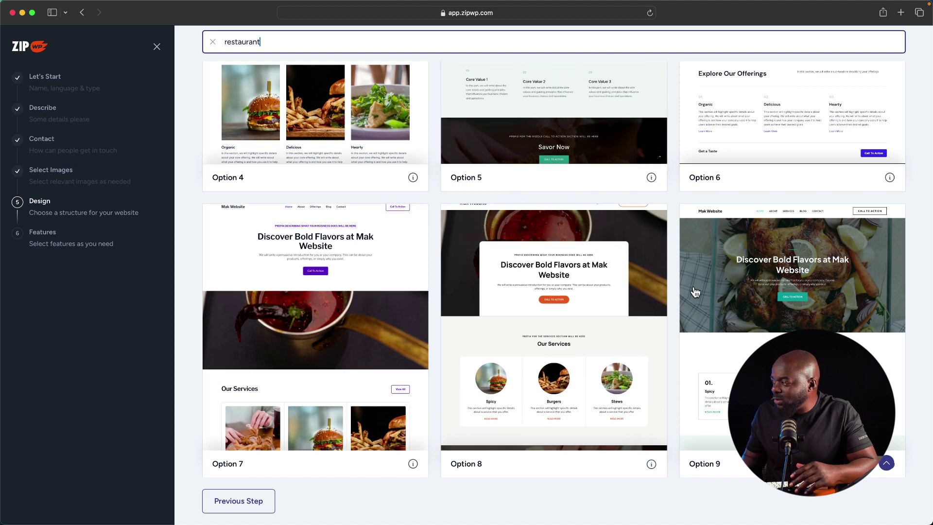
pyautogui.scroll(-4, 724, 291)
pyautogui.scroll(-5, 728, 292)
pyautogui.scroll(-1, 726, 287)
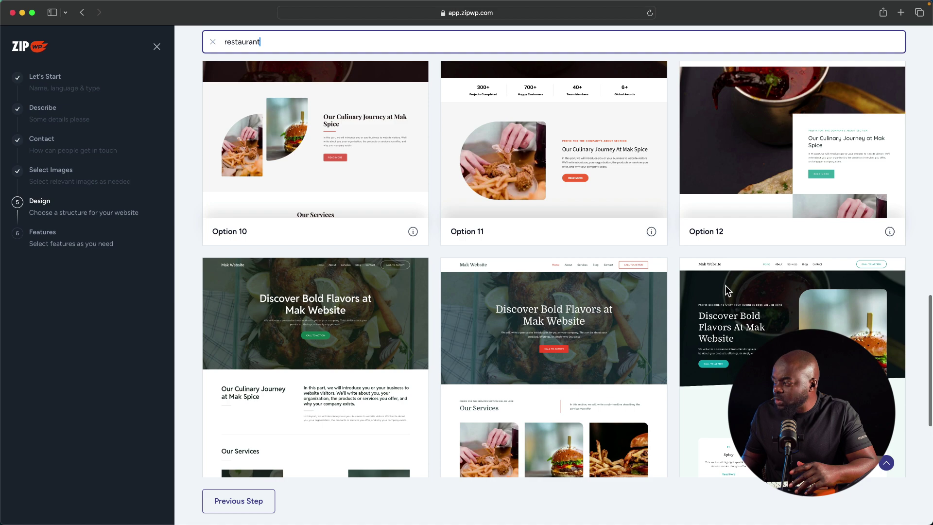
pyautogui.scroll(-2, 721, 277)
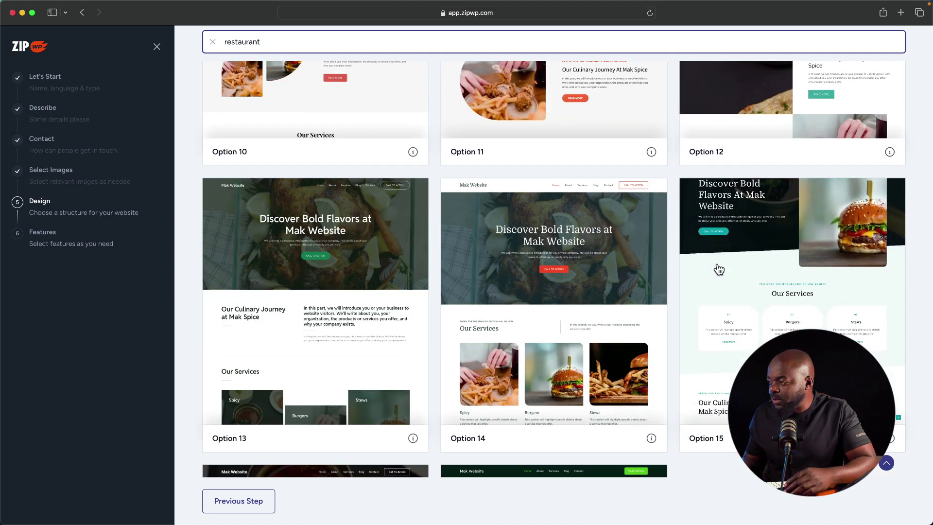
pyautogui.scroll(-6, 646, 311)
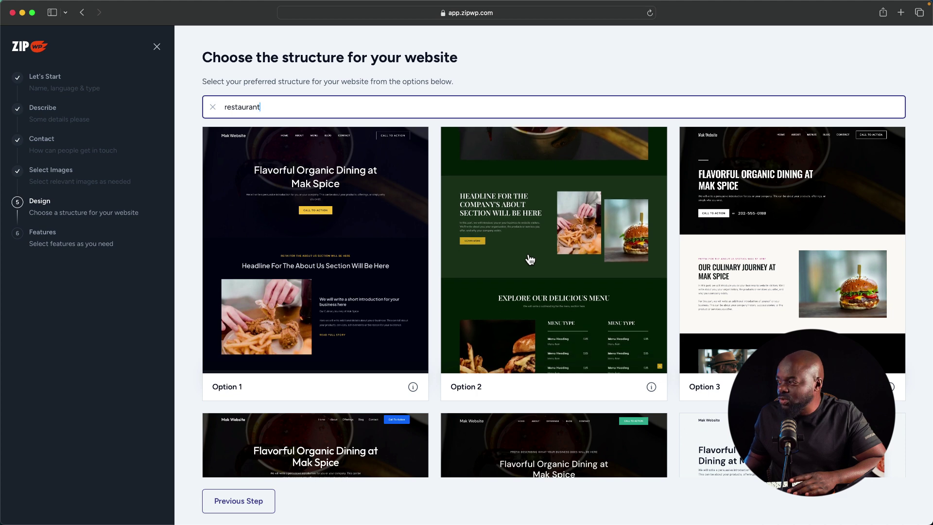
# Preview Option 2 and settle on the dark Style 5 palette after trying Styles 6 and 9.
pyautogui.click(530, 259)
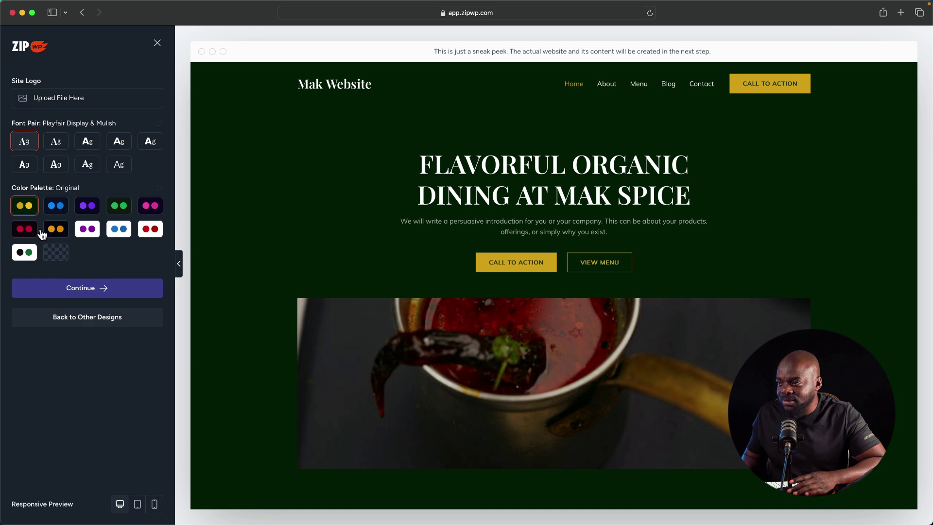
pyautogui.click(56, 234)
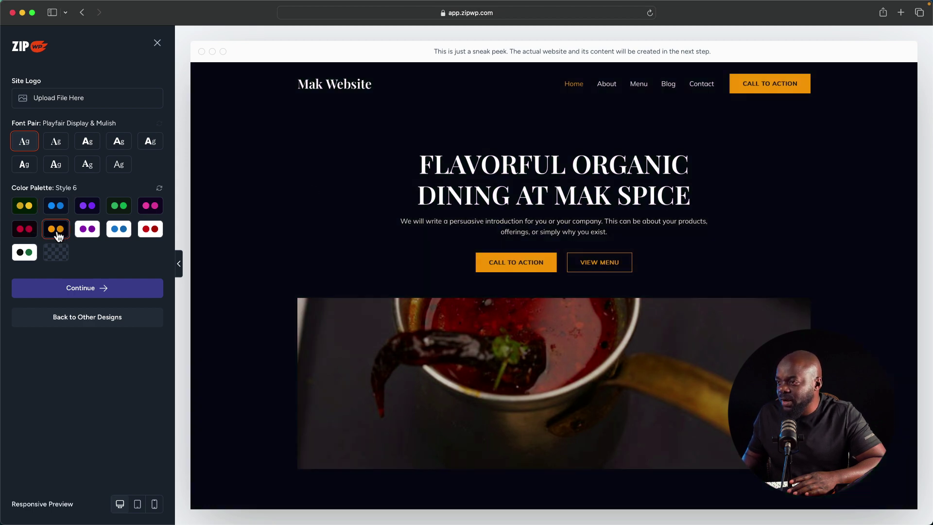
pyautogui.scroll(-7, 627, 335)
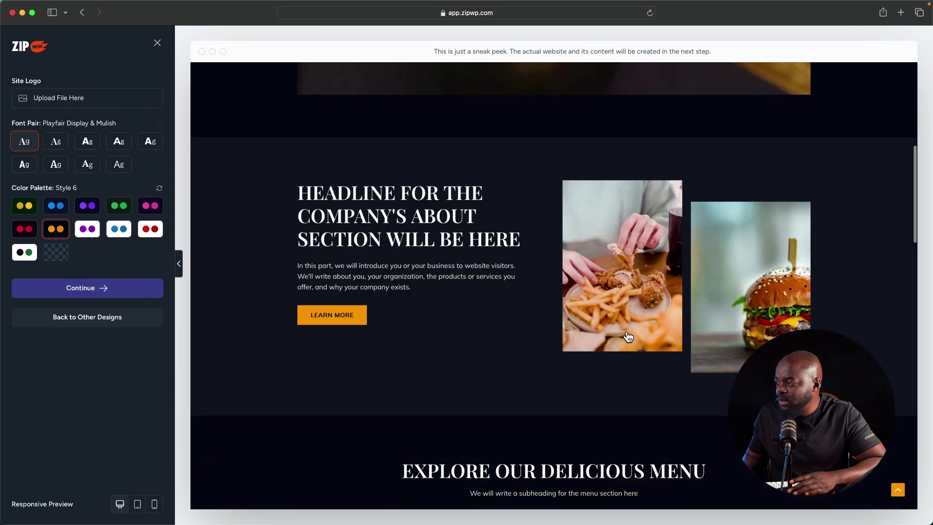
pyautogui.click(25, 232)
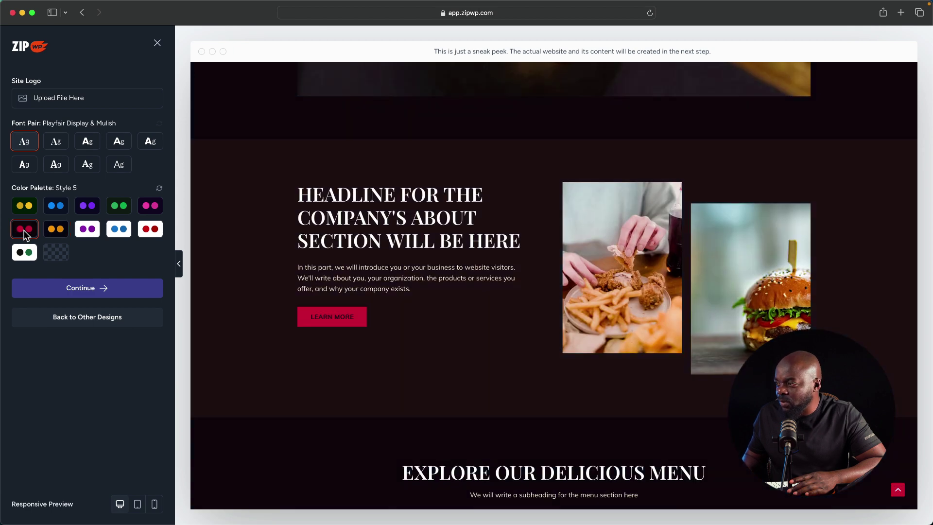
pyautogui.click(155, 232)
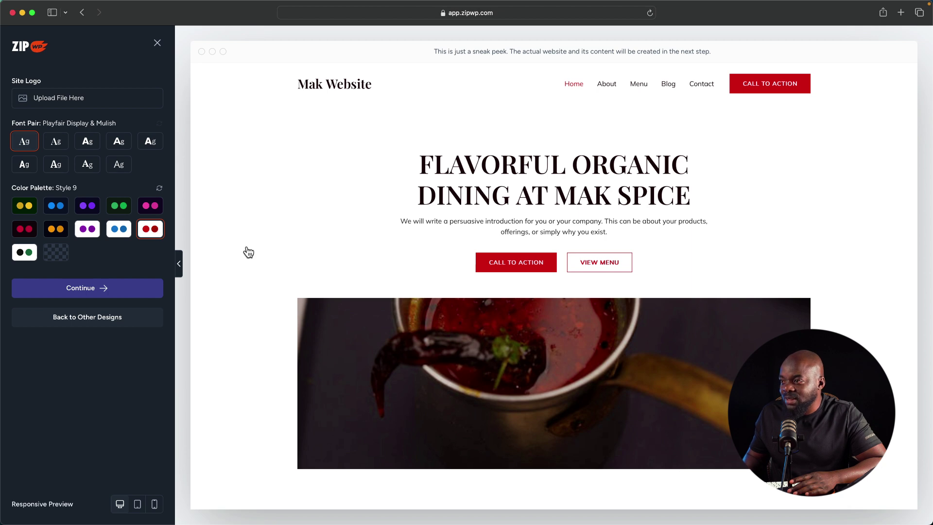
pyautogui.scroll(-5, 274, 265)
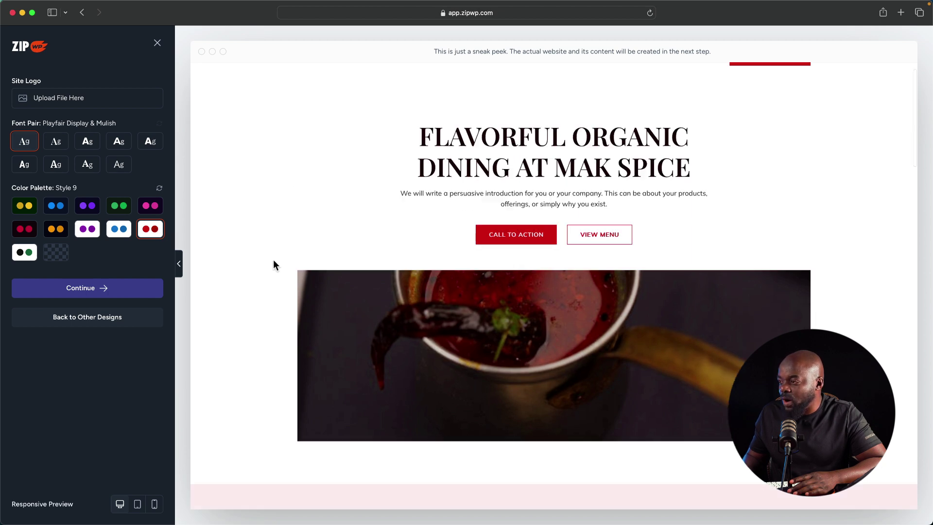
pyautogui.scroll(-2, 273, 264)
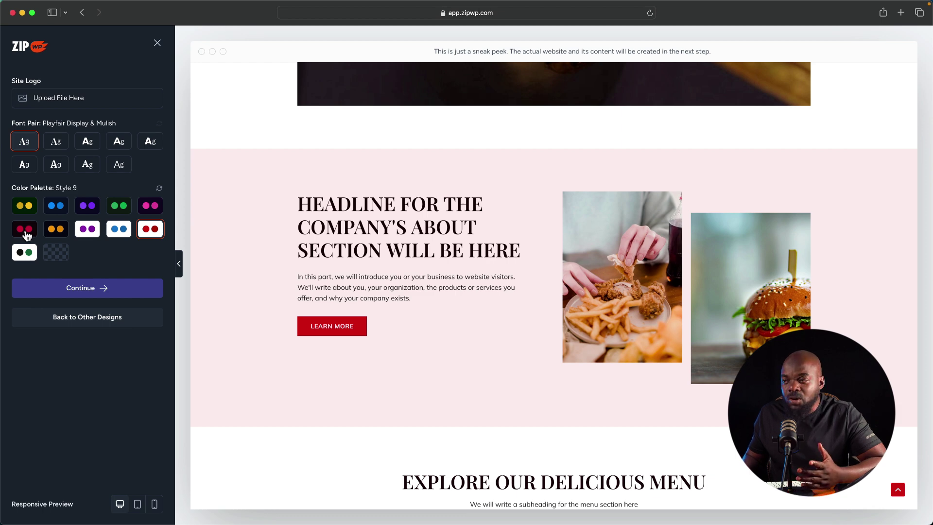
pyautogui.scroll(-1, 321, 302)
pyautogui.scroll(-10, 321, 302)
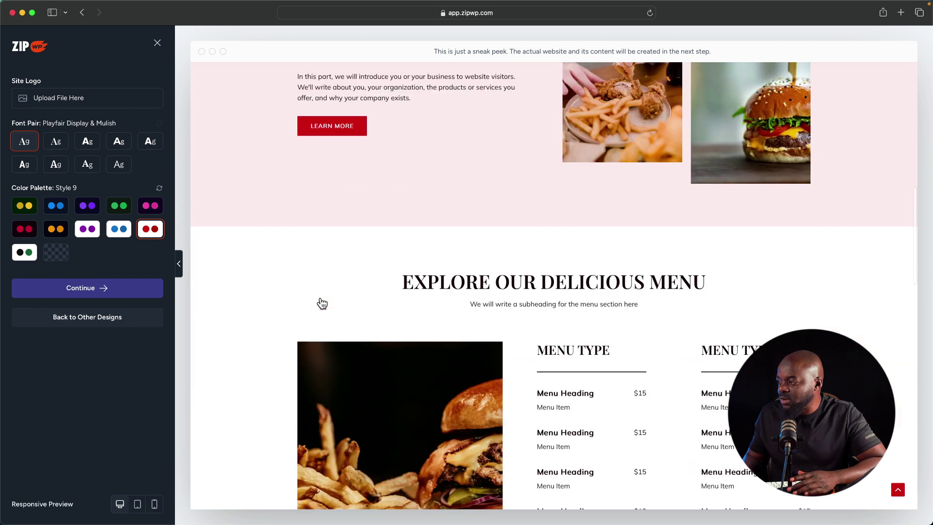
pyautogui.scroll(-15, 321, 303)
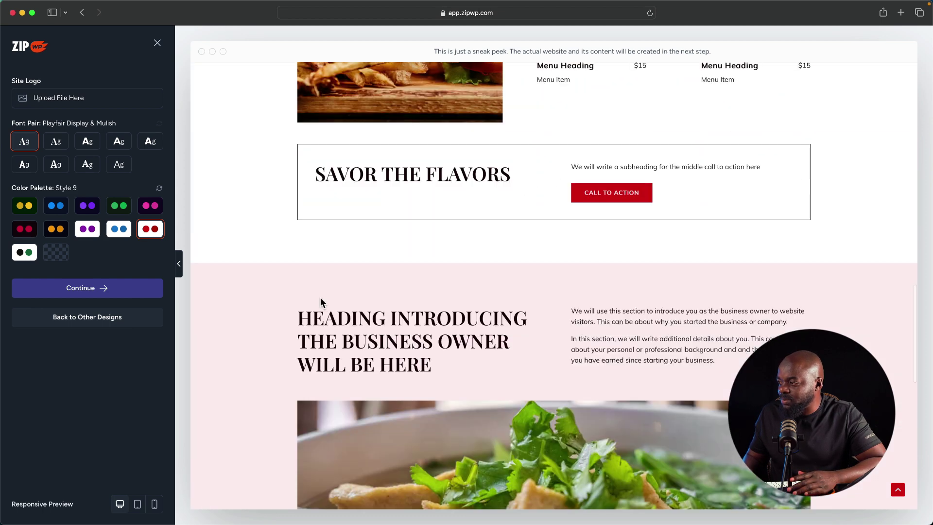
pyautogui.scroll(20, 320, 302)
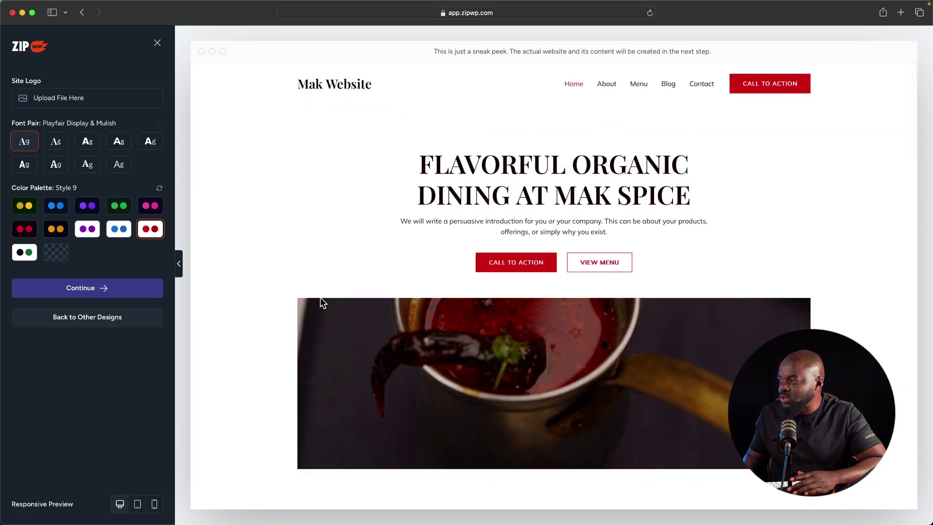
pyautogui.click(26, 231)
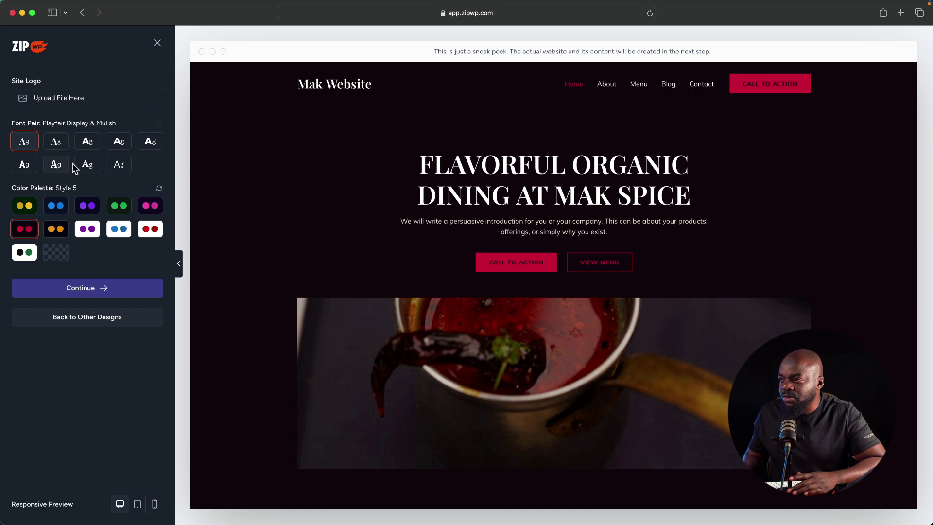
# Apply the Vollkorn & Open Sans font pair to the design.
pyautogui.click(90, 165)
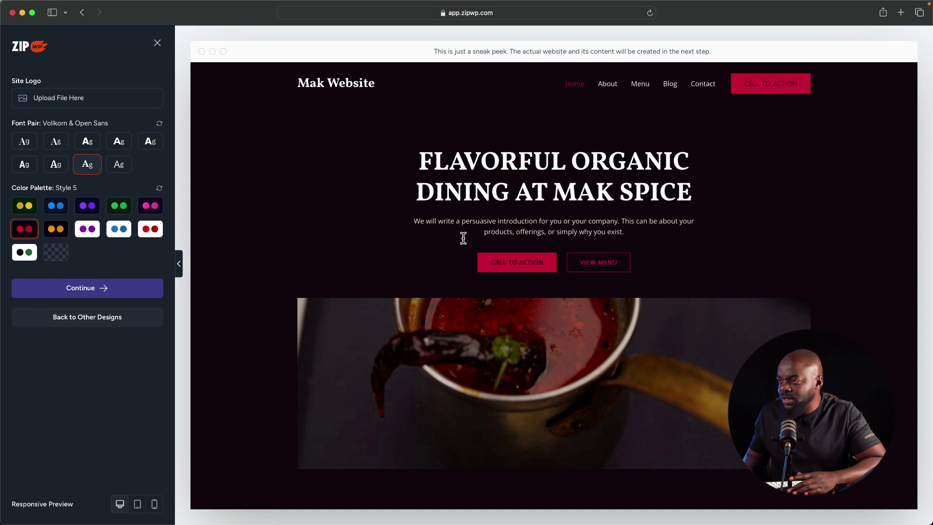
pyautogui.scroll(-12, 418, 221)
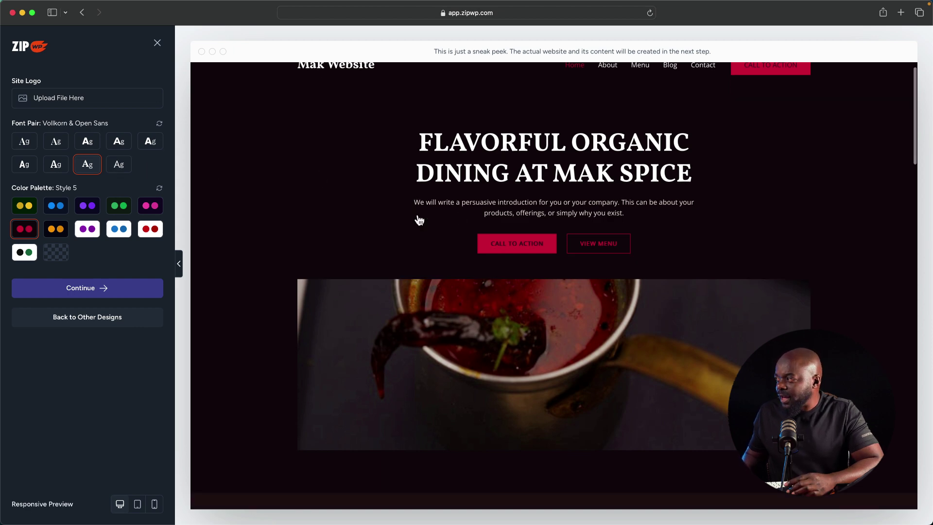
pyautogui.scroll(5, 419, 219)
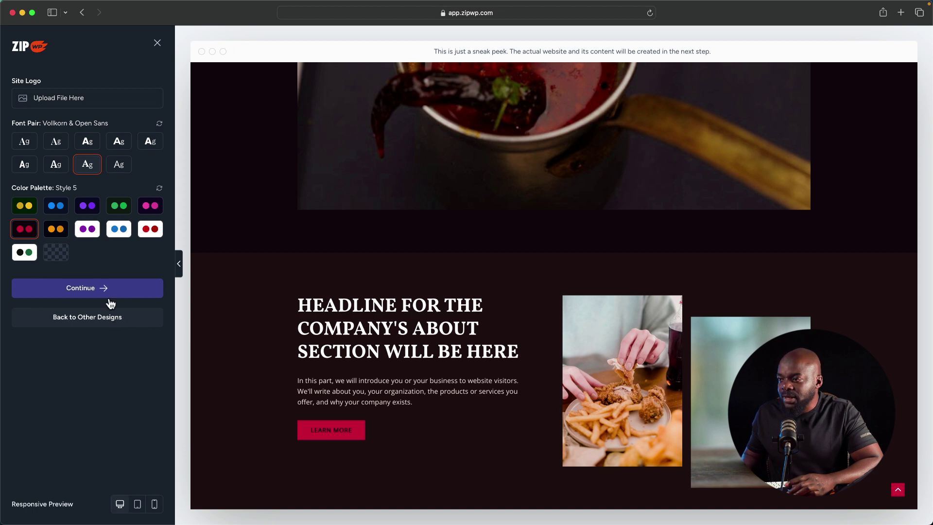
# Accept the design and tick Free Live Chat, leaving the other four features unchecked.
pyautogui.click(102, 290)
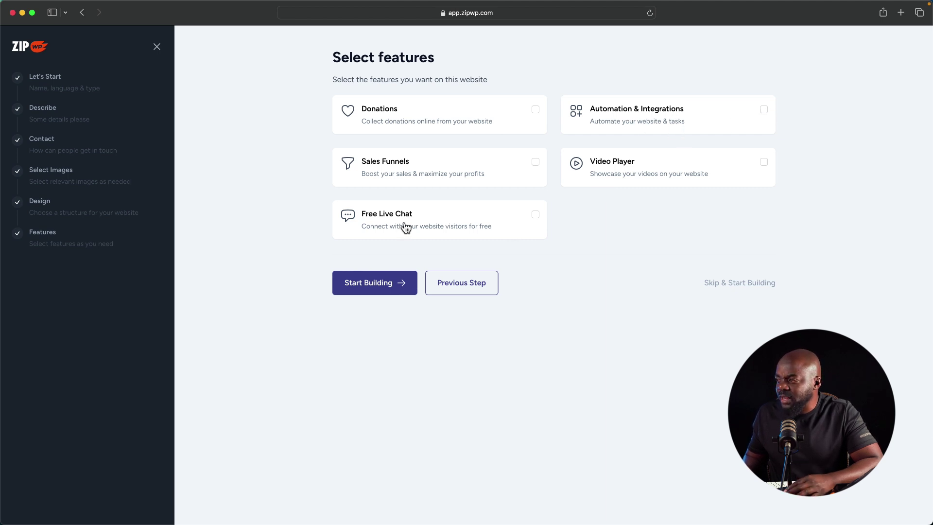
pyautogui.click(536, 217)
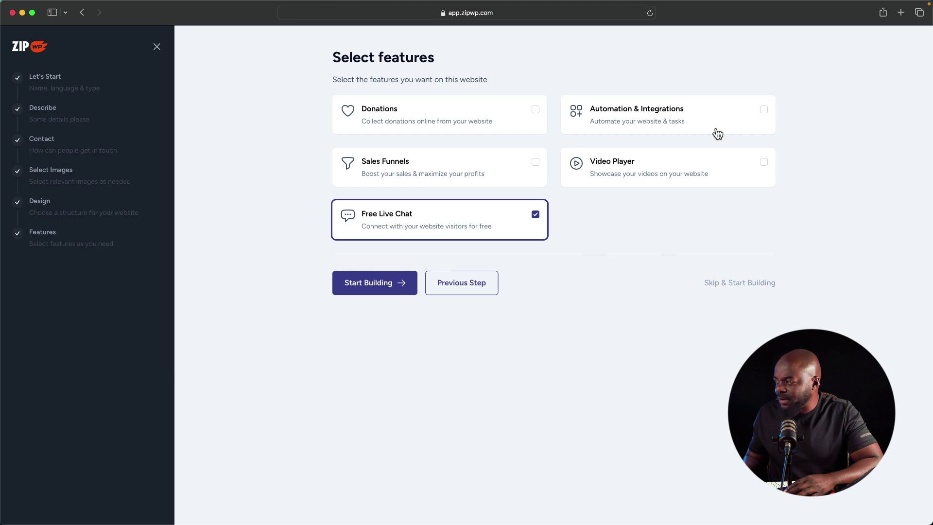
# Start building the site and wait for the 'your website is ready' screen.
pyautogui.click(378, 288)
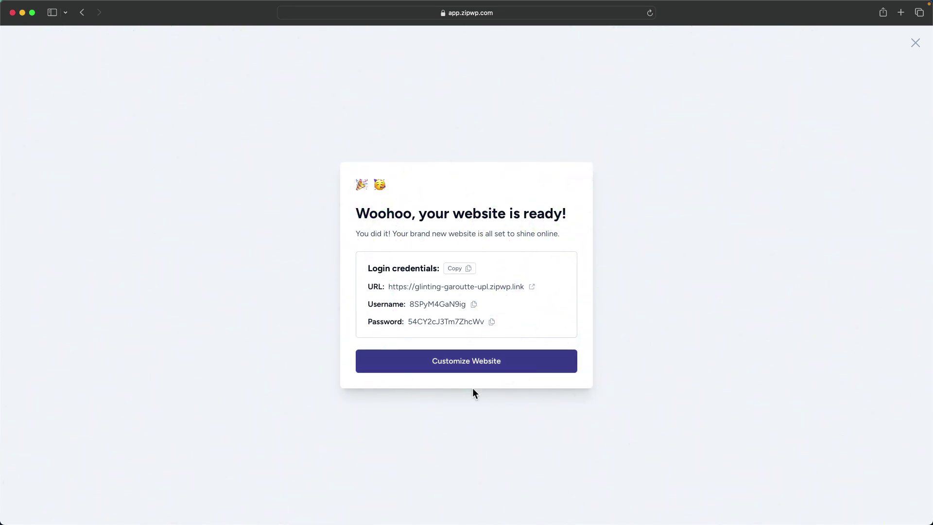
# Open the new site's dashboard, then view the live Mak Website home page in a new tab.
pyautogui.click(461, 364)
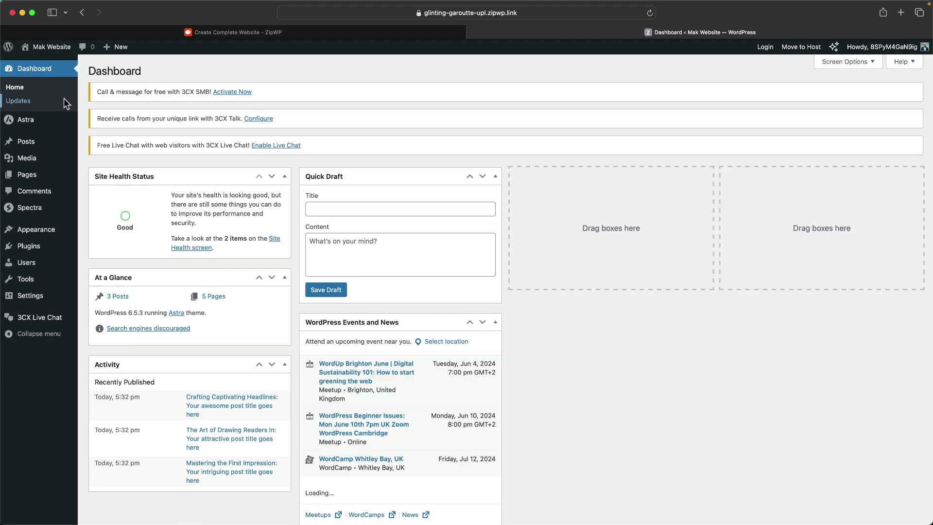
pyautogui.moveTo(58, 47)
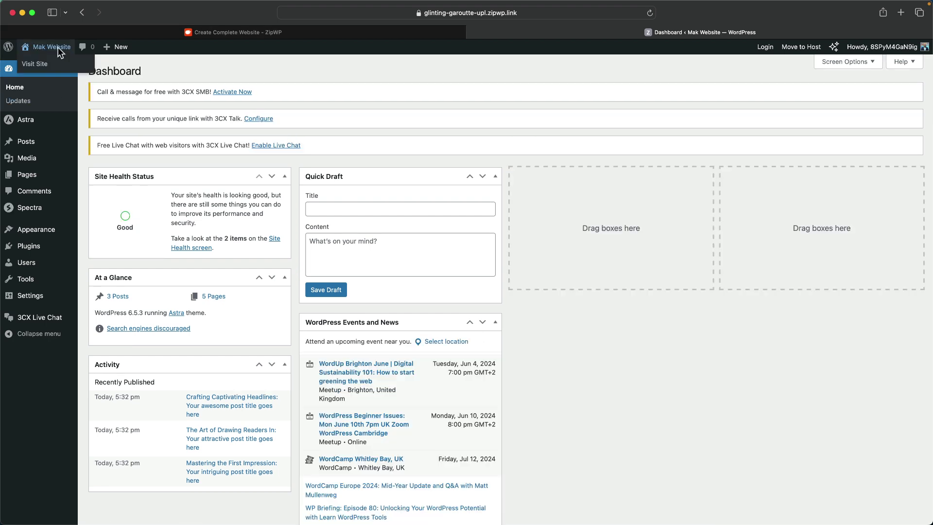
pyautogui.keyDown('super'); pyautogui.click(42, 69); pyautogui.keyUp('super')
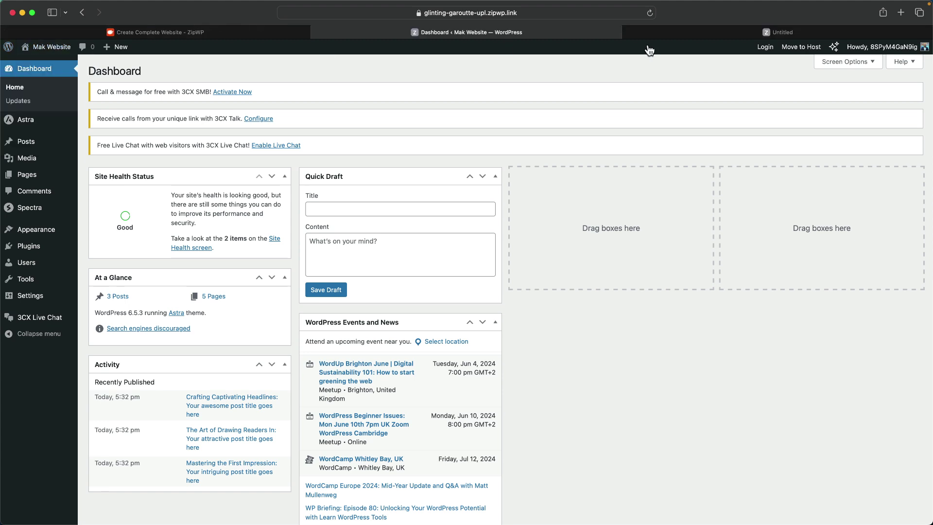
pyautogui.click(682, 35)
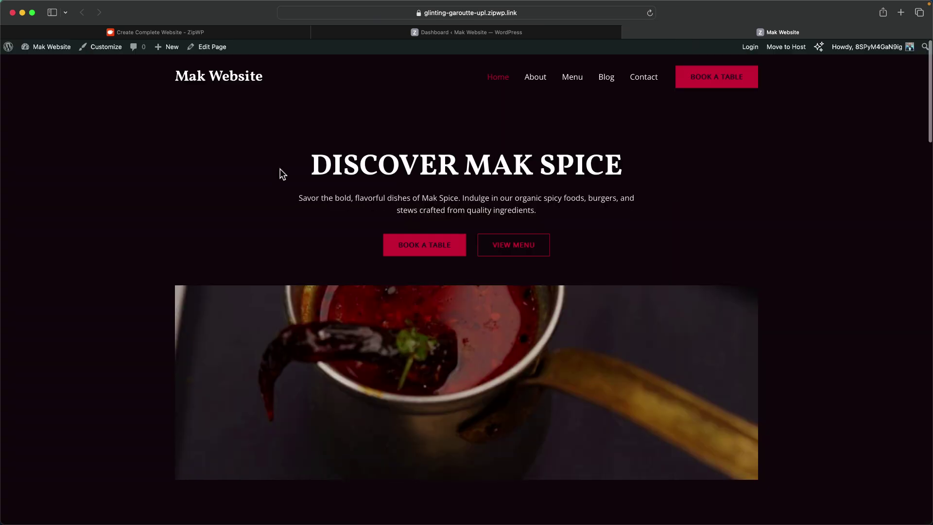
pyautogui.scroll(-7, 280, 170)
pyautogui.scroll(-15, 281, 168)
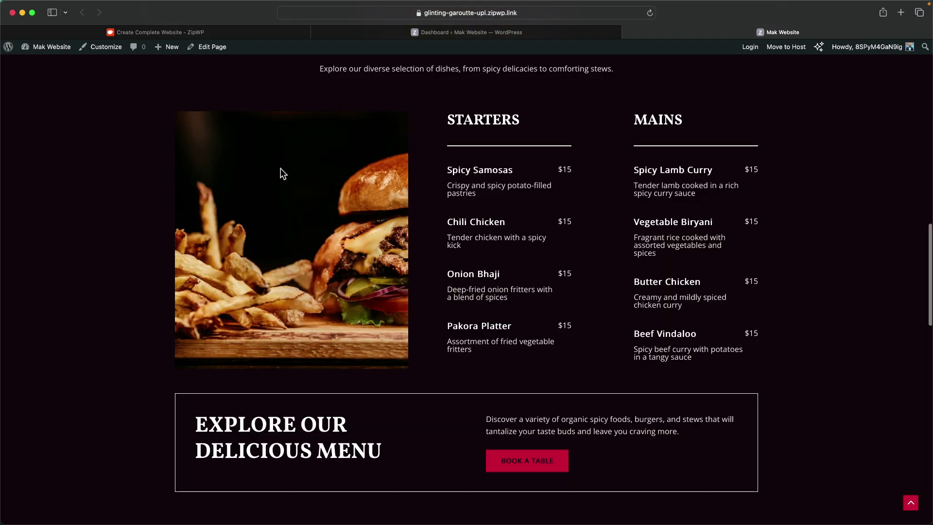
pyautogui.scroll(20, 281, 166)
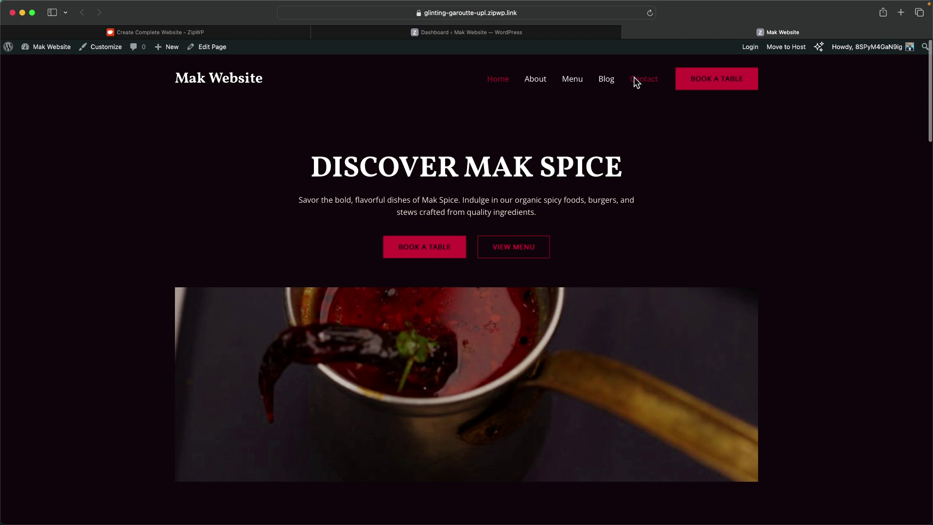
# Open the About page and scroll through Our Story, Our Mission and the six Meet Our Team cards.
pyautogui.click(536, 79)
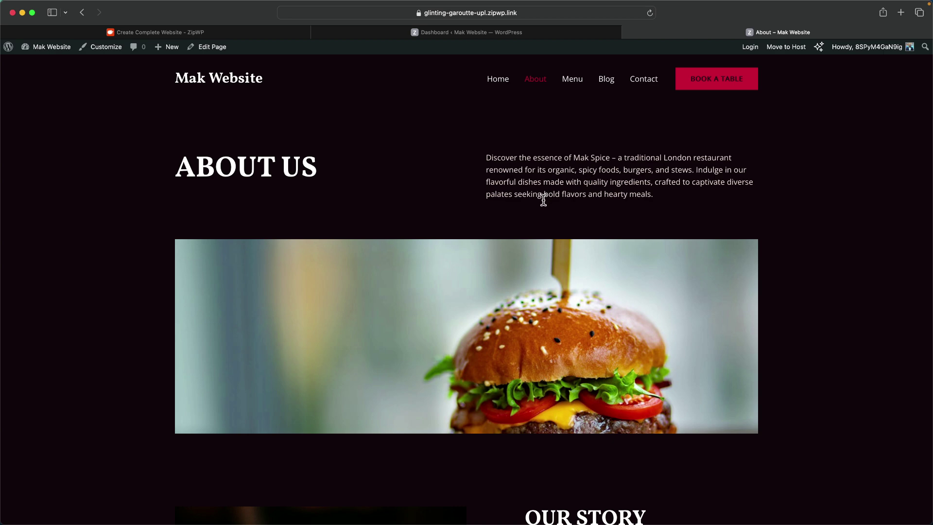
pyautogui.scroll(-5, 627, 206)
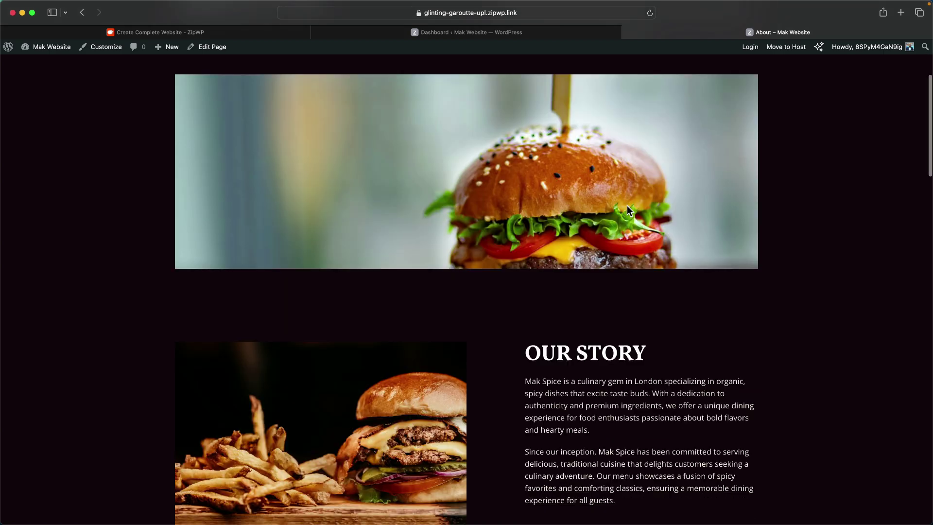
pyautogui.scroll(-4, 627, 206)
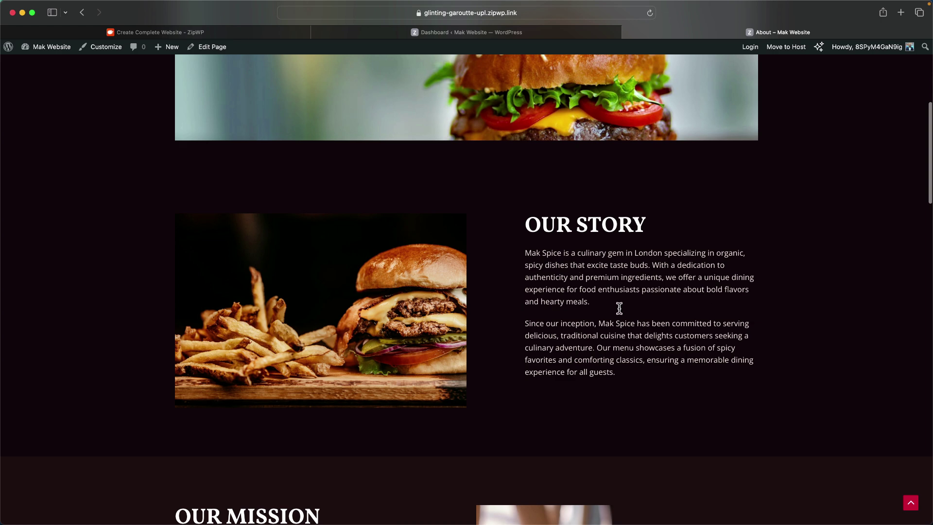
pyautogui.scroll(-11, 619, 308)
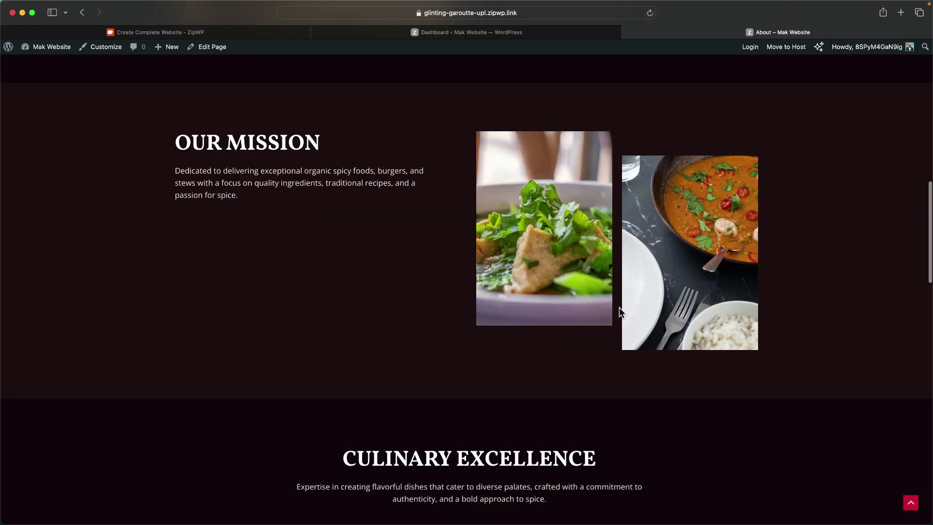
pyautogui.scroll(-20, 619, 307)
pyautogui.scroll(-8, 558, 294)
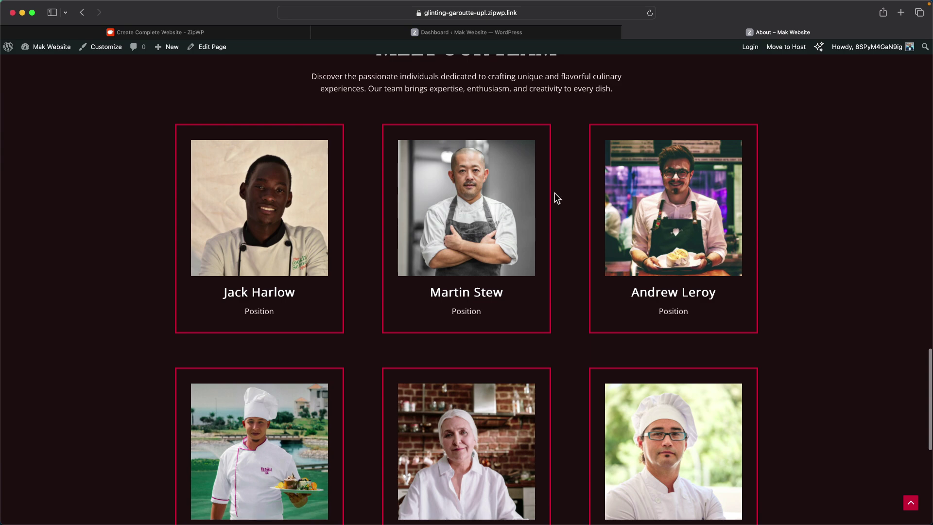
pyautogui.scroll(-10, 736, 267)
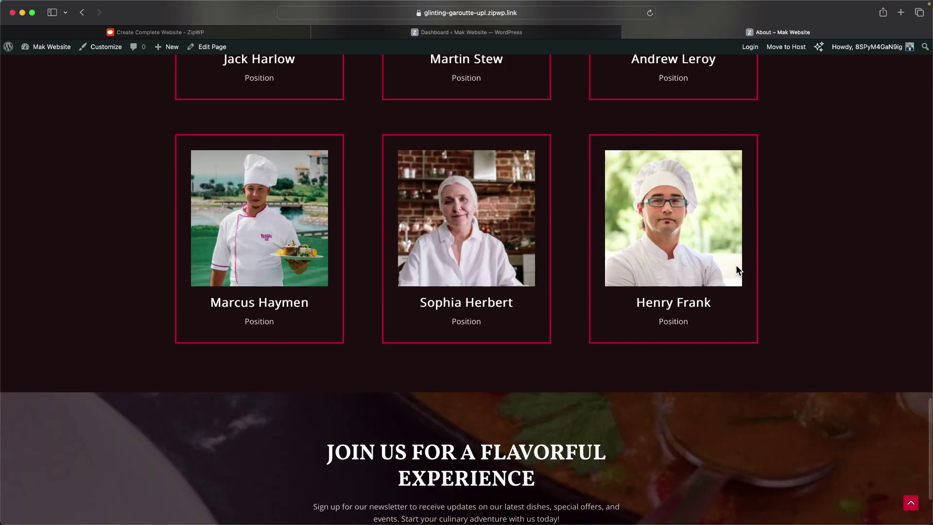
pyautogui.scroll(17, 738, 271)
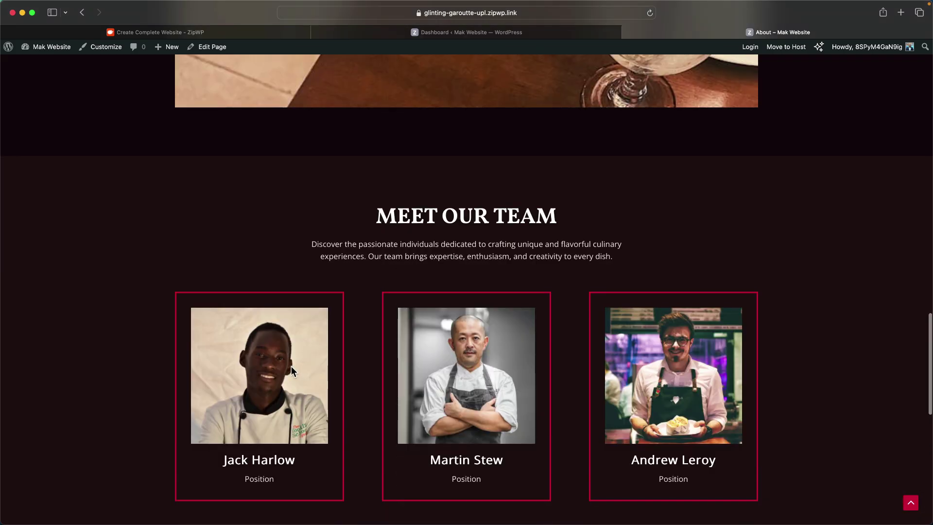
pyautogui.scroll(-1, 292, 366)
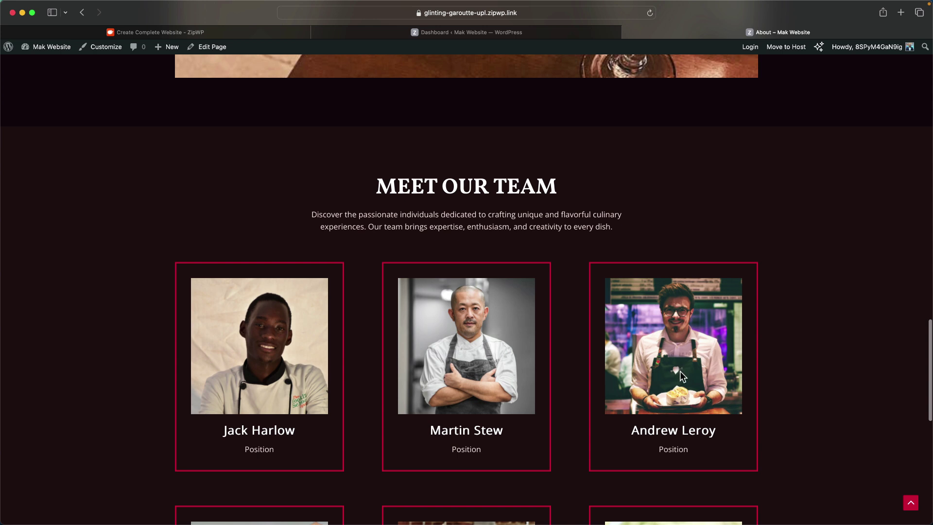
# Return to the WordPress dashboard and head for the Pages section in the sidebar.
pyautogui.click(516, 34)
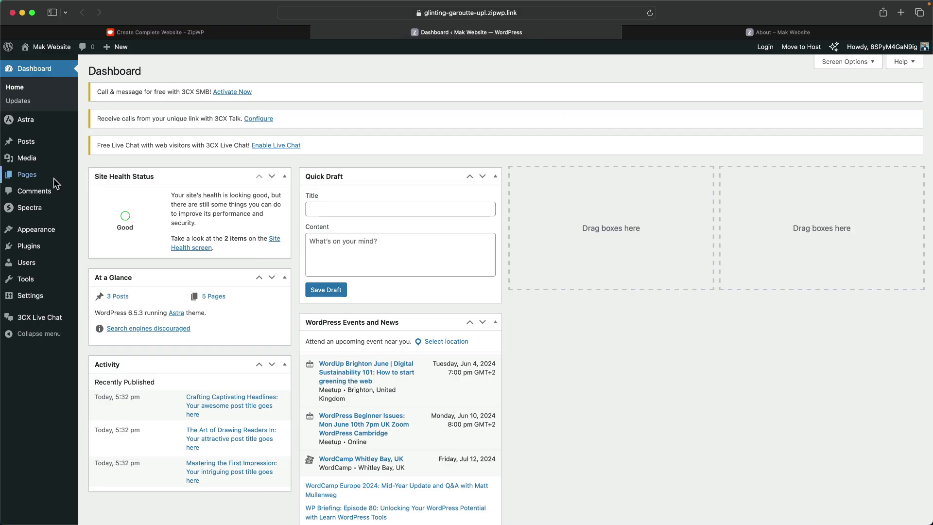
pyautogui.moveTo(40, 175)
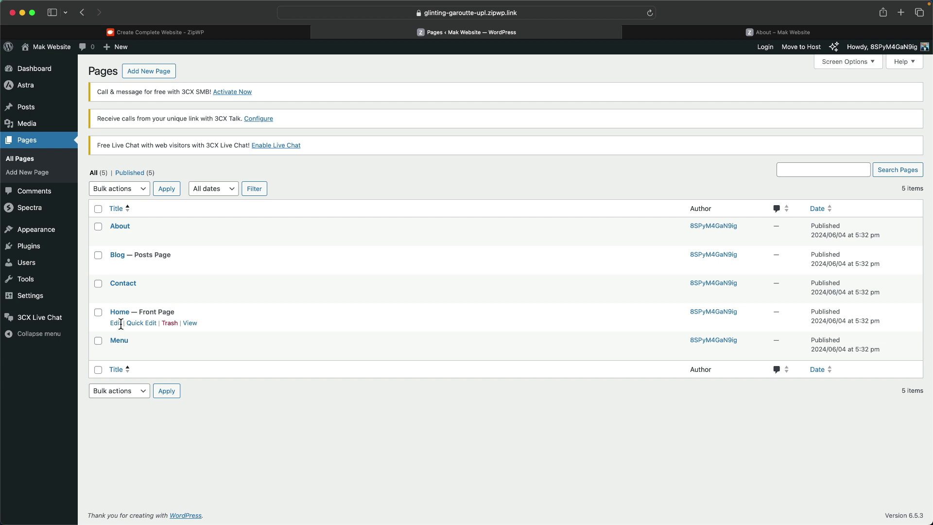
# Edit the Home (Front Page) in the block editor and close the welcome guide.
pyautogui.click(116, 324)
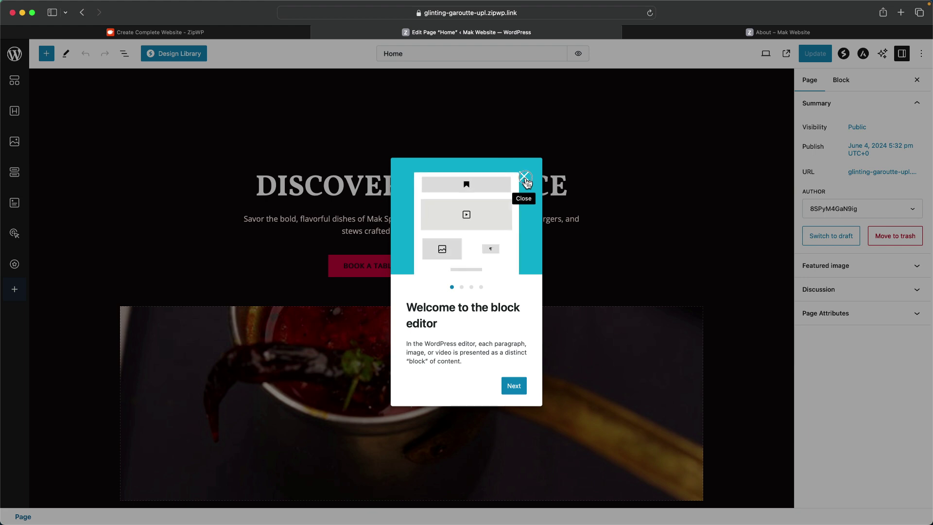
pyautogui.click(524, 176)
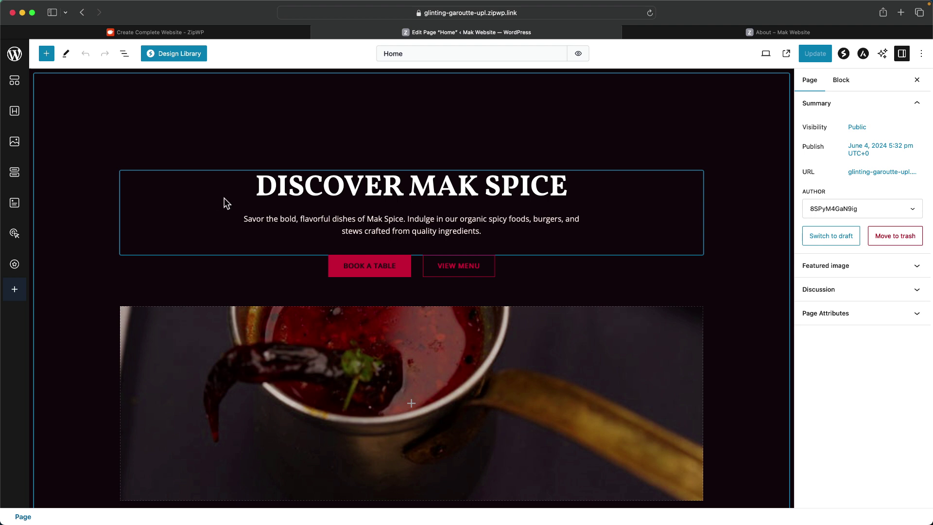
# Delete MAK from the hero heading so it reads Discover Spice.
pyautogui.click(477, 185)
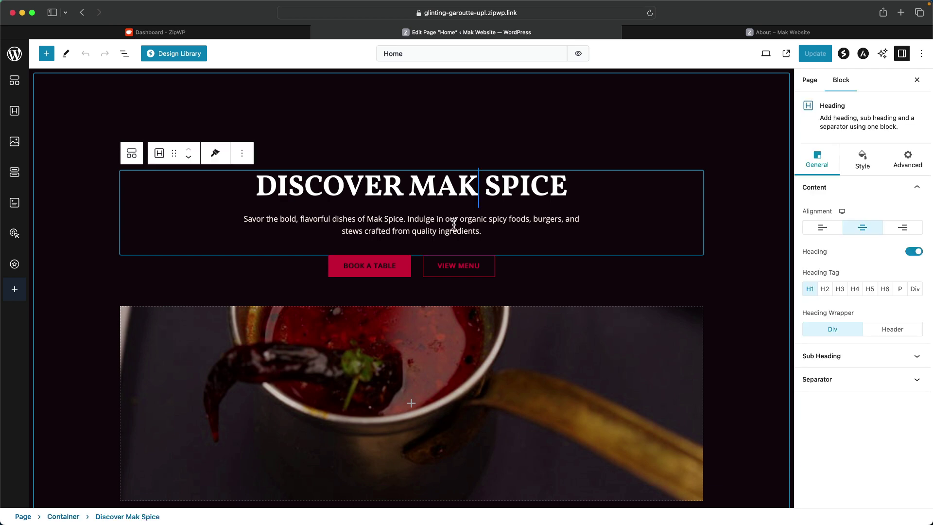
pyautogui.press('BackSpace')
pyautogui.press('BackSpace')
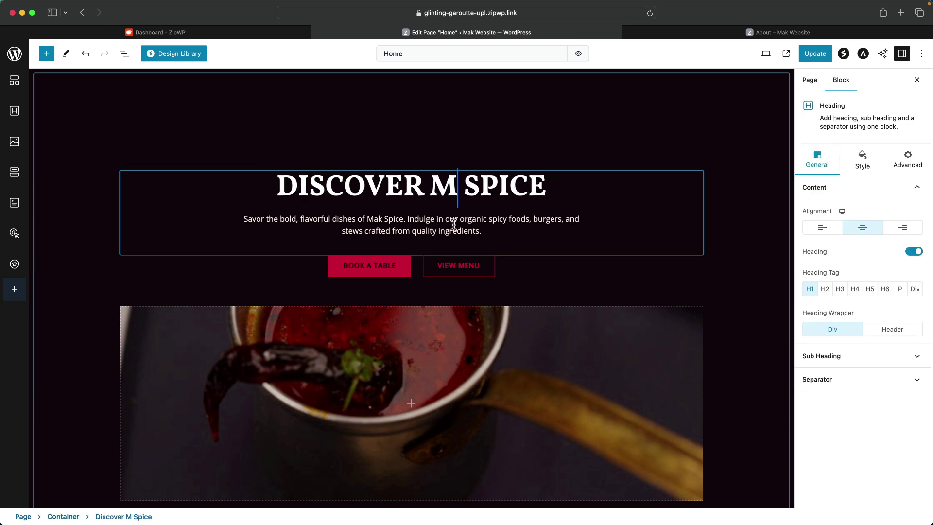
pyautogui.press('BackSpace')
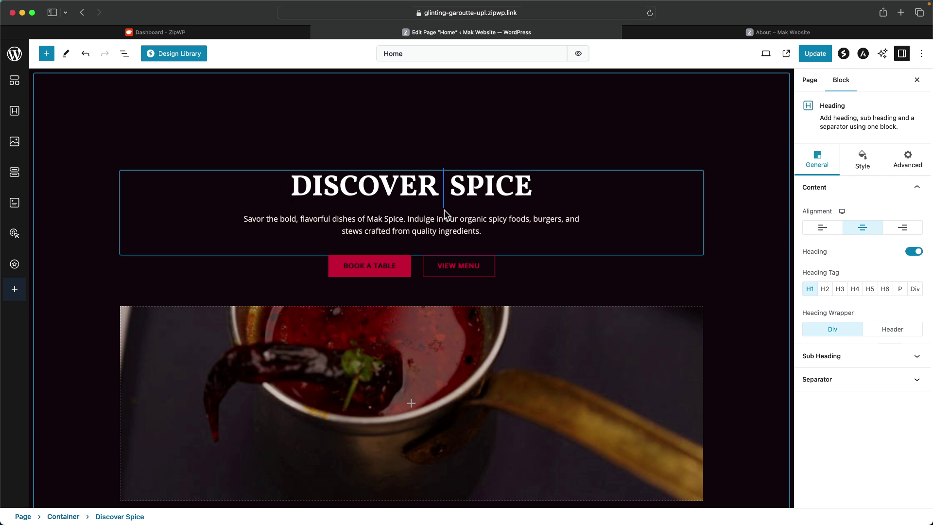
pyautogui.click(348, 220)
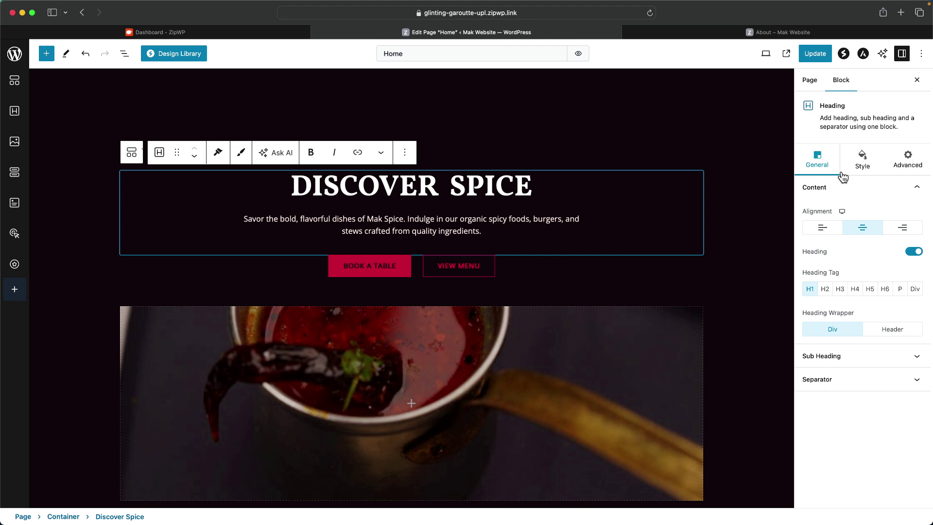
# Keep the heading centred and raise its bottom spacing from 15 to 34 px.
pyautogui.click(826, 229)
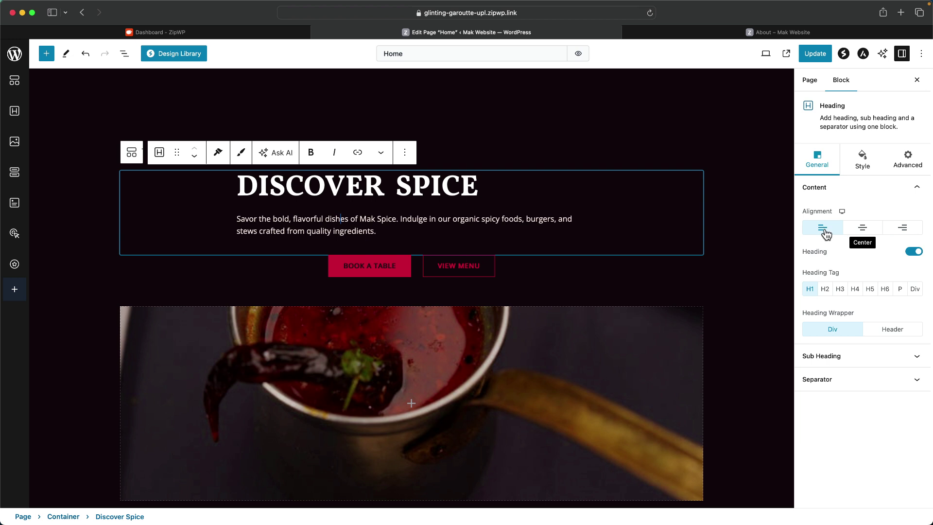
pyautogui.click(864, 232)
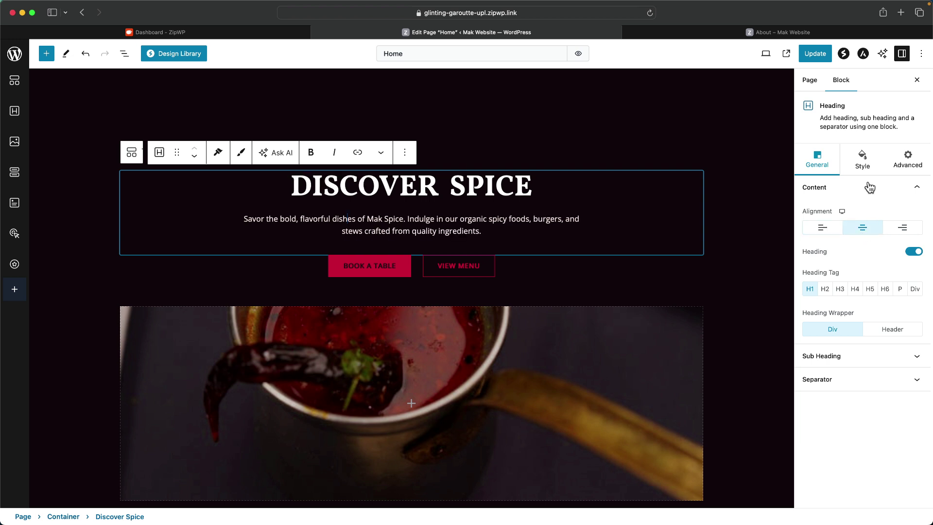
pyautogui.click(864, 163)
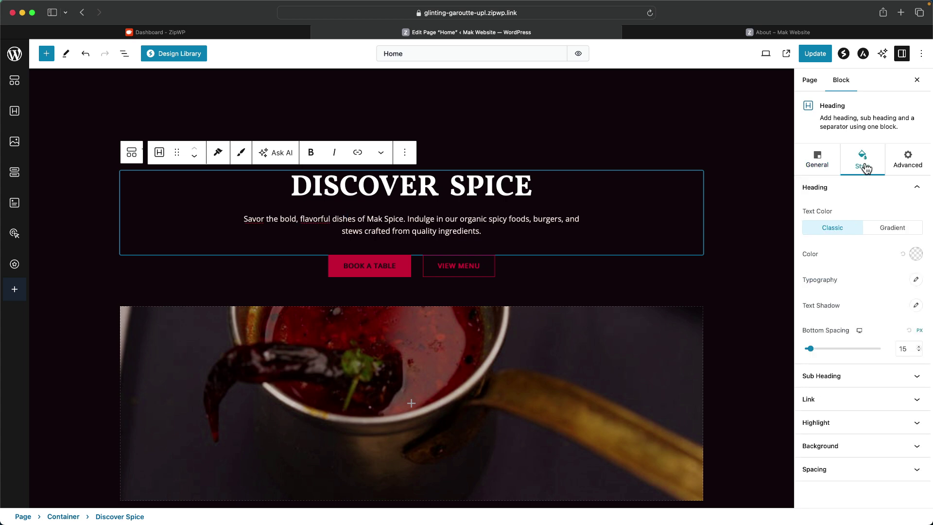
pyautogui.click(819, 351)
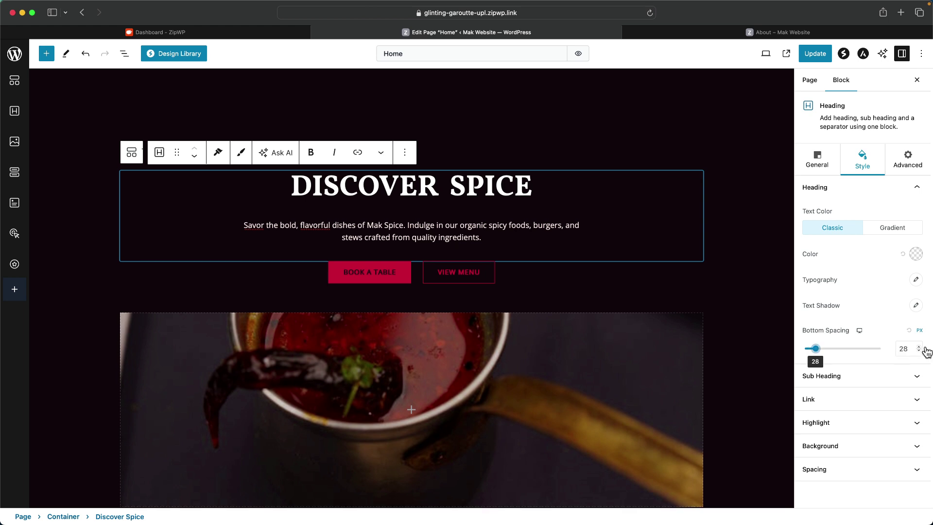
pyautogui.click(919, 346)
pyautogui.click(919, 346)
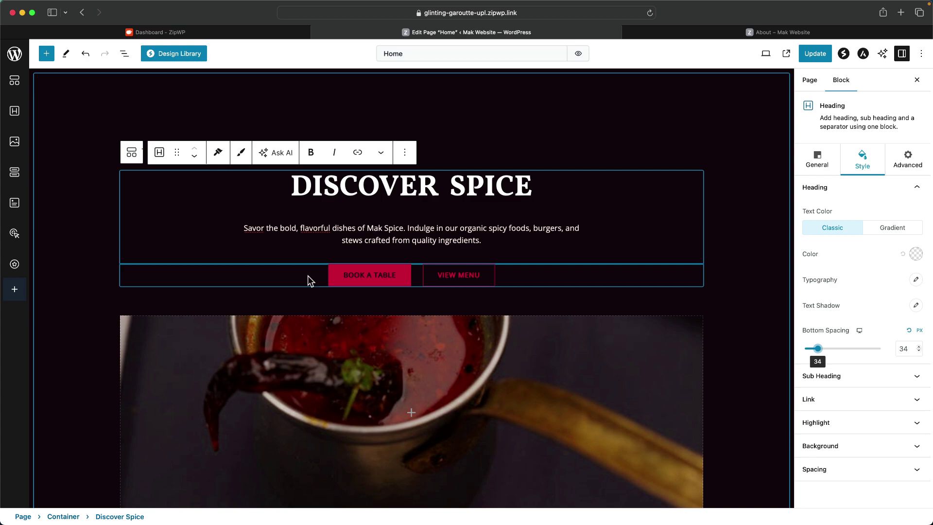
# Scroll down to the Our Story section and select its container.
pyautogui.scroll(-10, 310, 281)
pyautogui.click(501, 227)
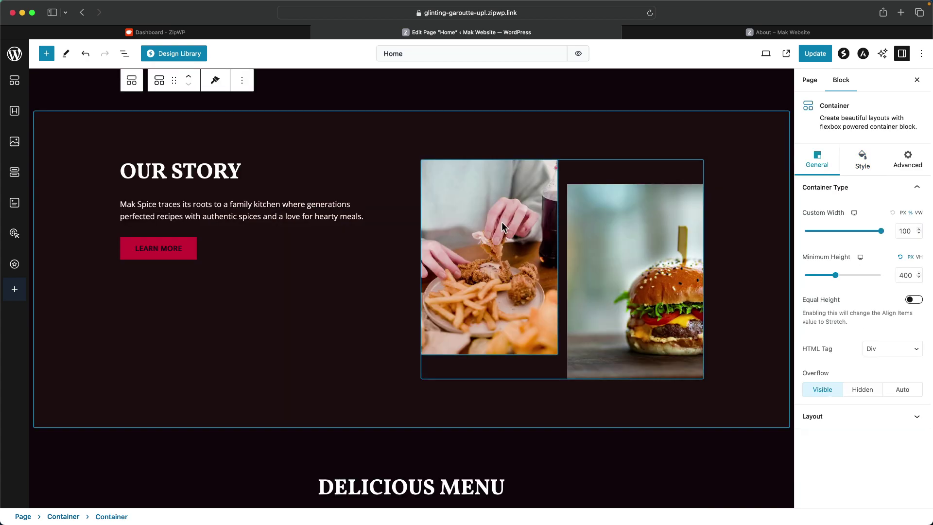